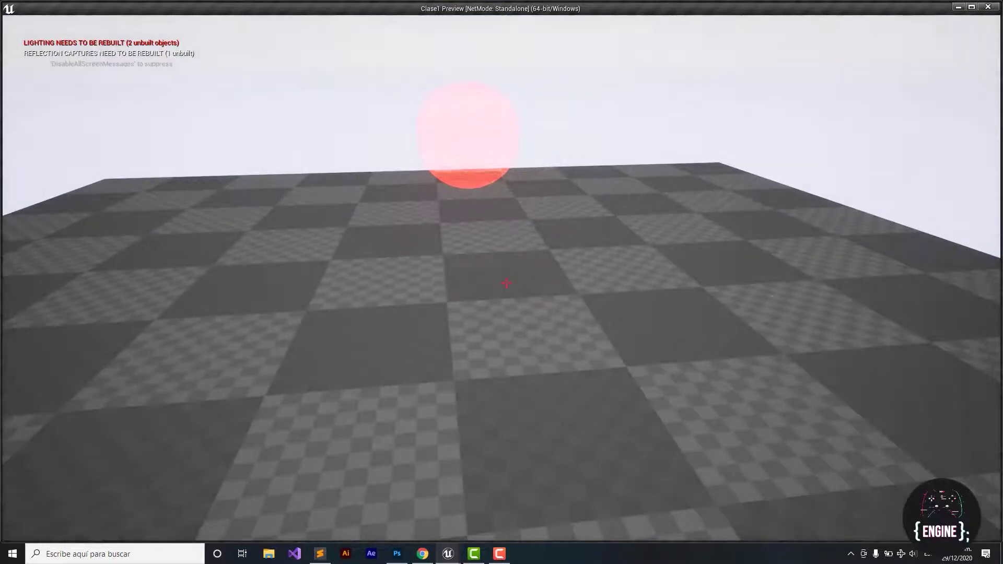
Fire three test shots at the checkered floor and strafe right, leaving red debug trace lines
left_click(506, 283)
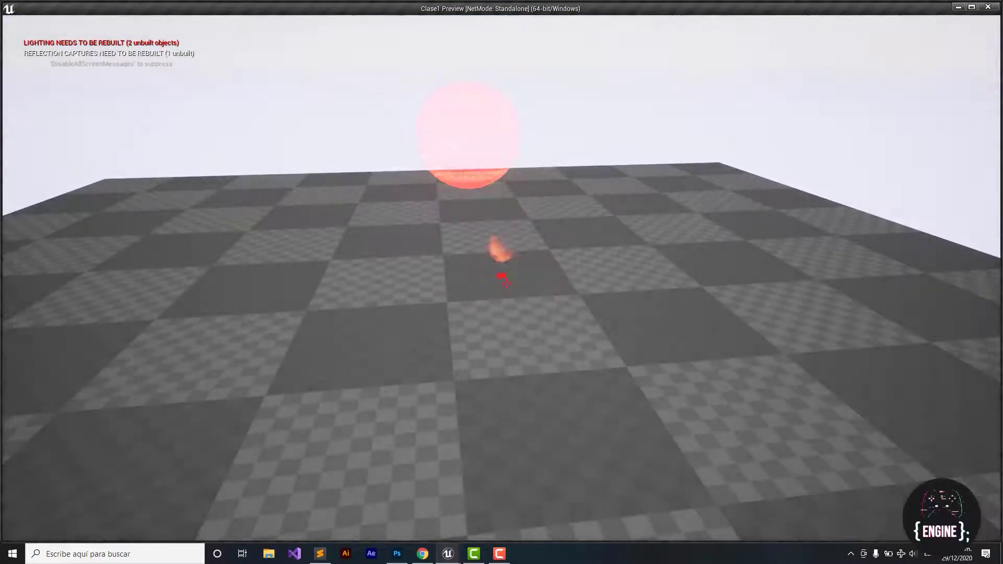
left_click(506, 284)
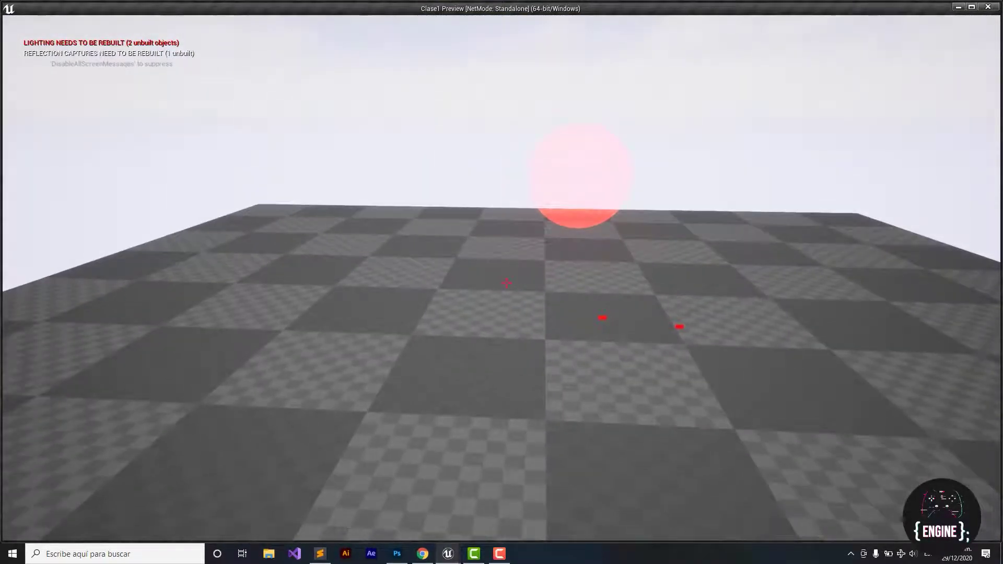
left_click(506, 283)
key("d")
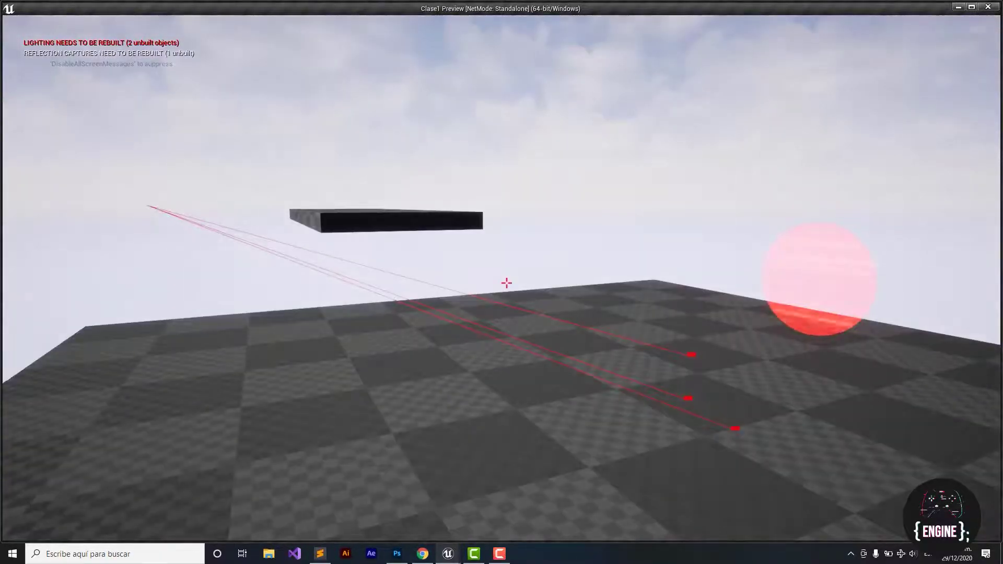
mouse_move(507, 284)
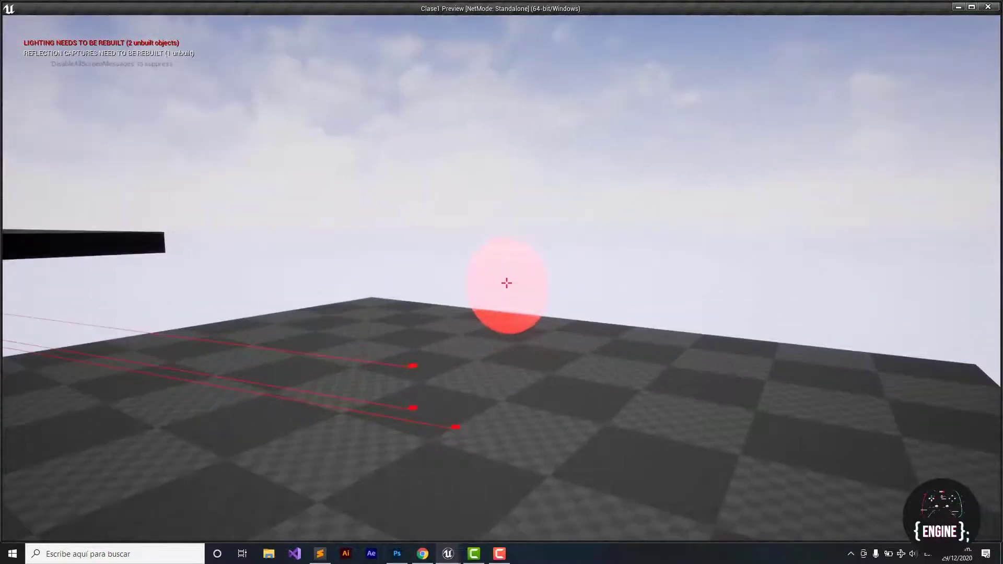
Shoot the red sphere, move forward, then fire three more shots at the burning disc to spawn fire
left_click(507, 283)
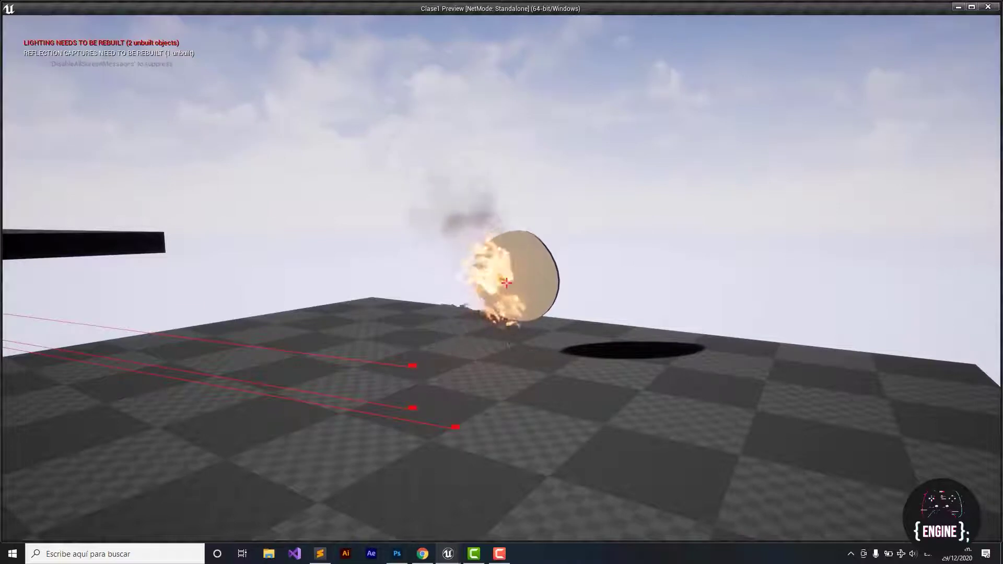
key("w")
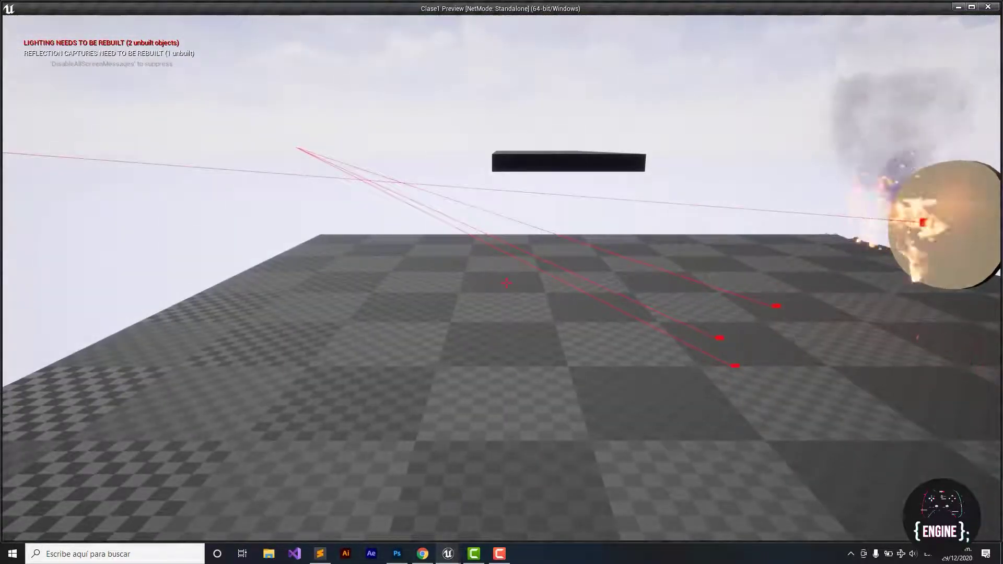
mouse_move(506, 283)
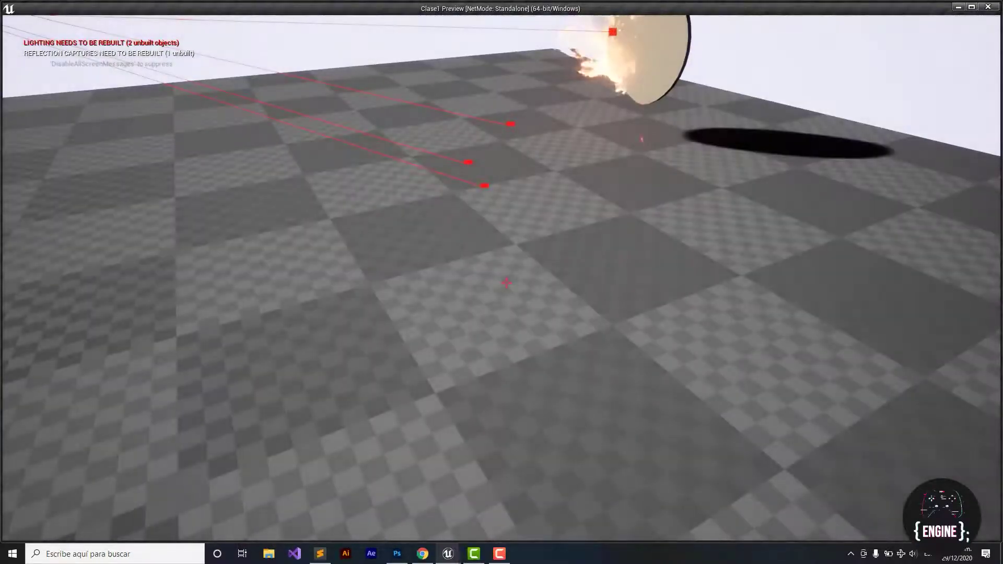
left_click(506, 283)
left_click(507, 282)
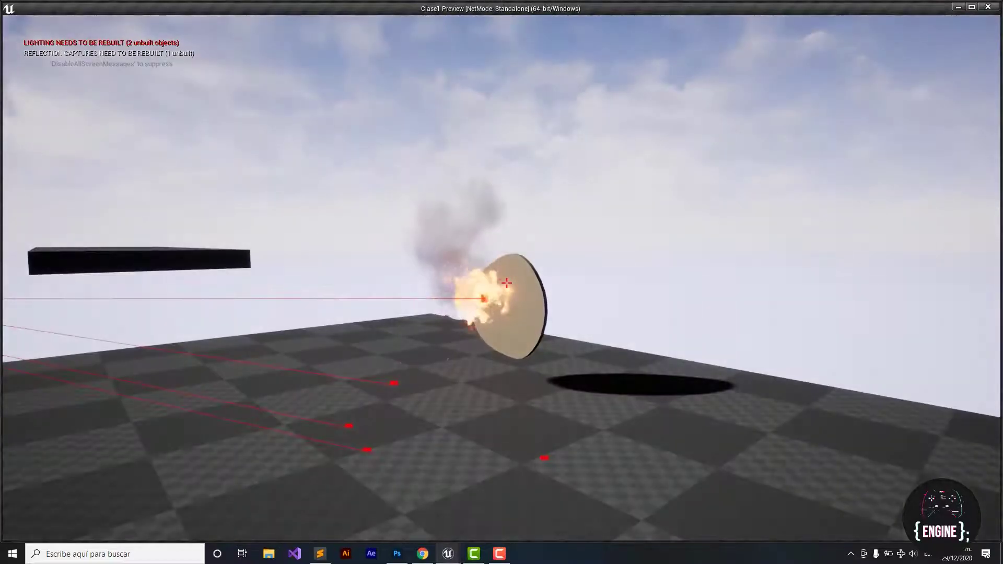
left_click(506, 283)
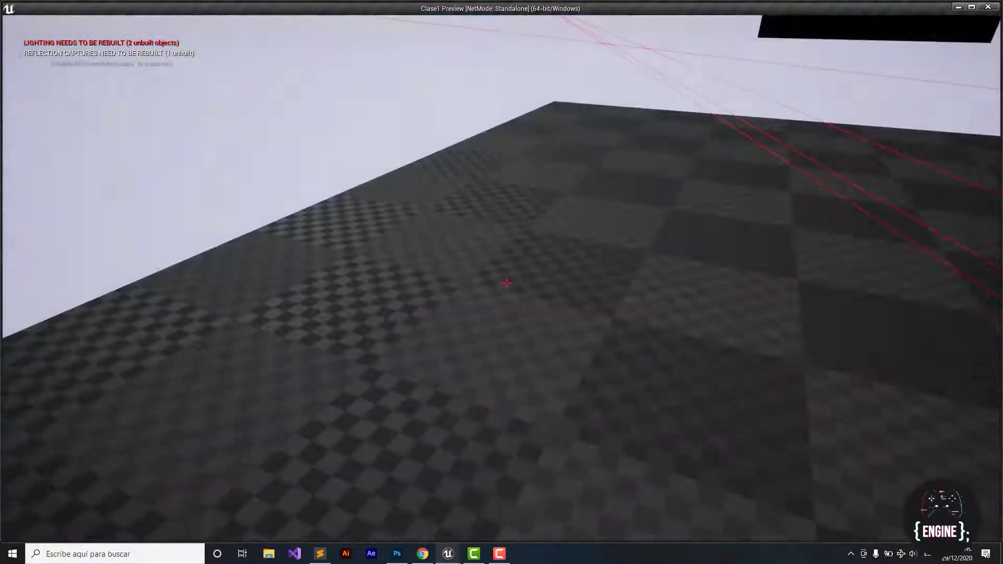
Fire two more explosion test shots at the floor, then exit play back to the Level Blueprint
left_click(506, 282)
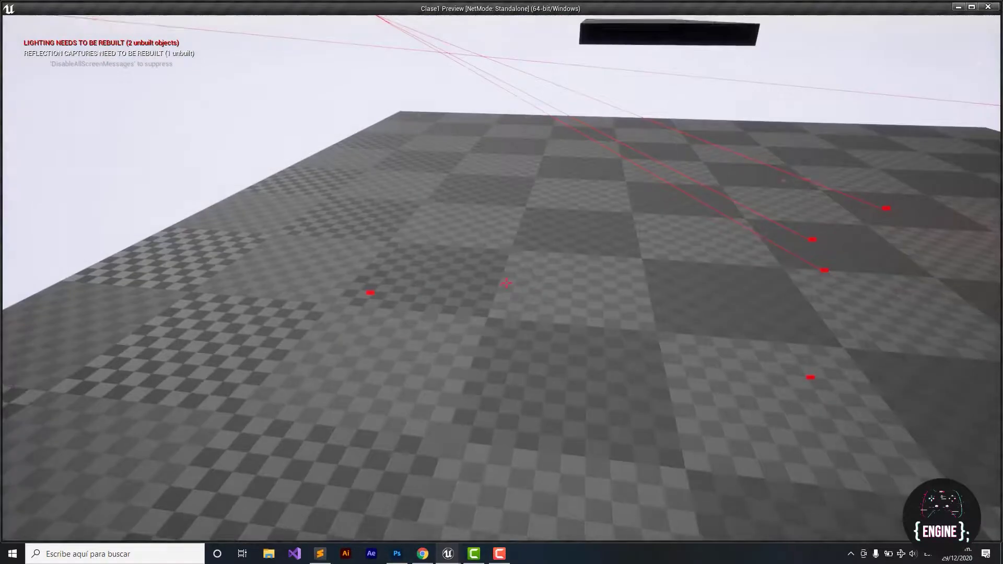
left_click(506, 282)
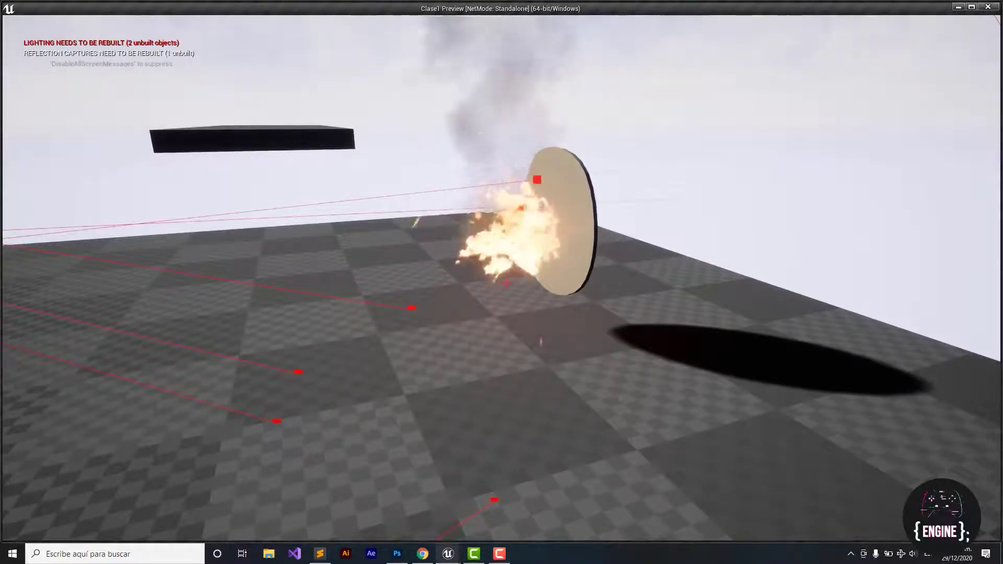
key("Escape")
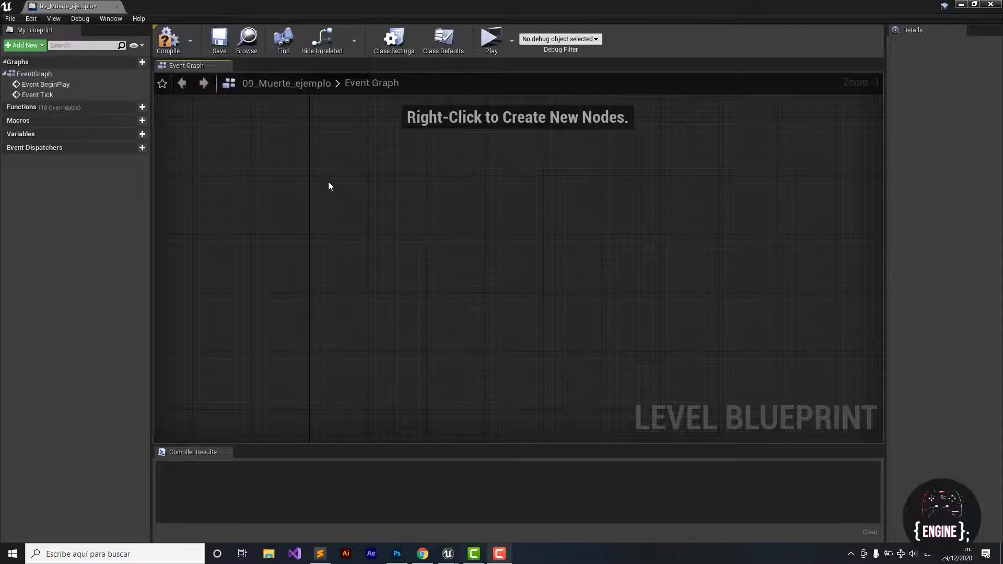
Add a Z keyboard event node from a 'keyboard' search and position it in the Event Graph
right_click(329, 185)
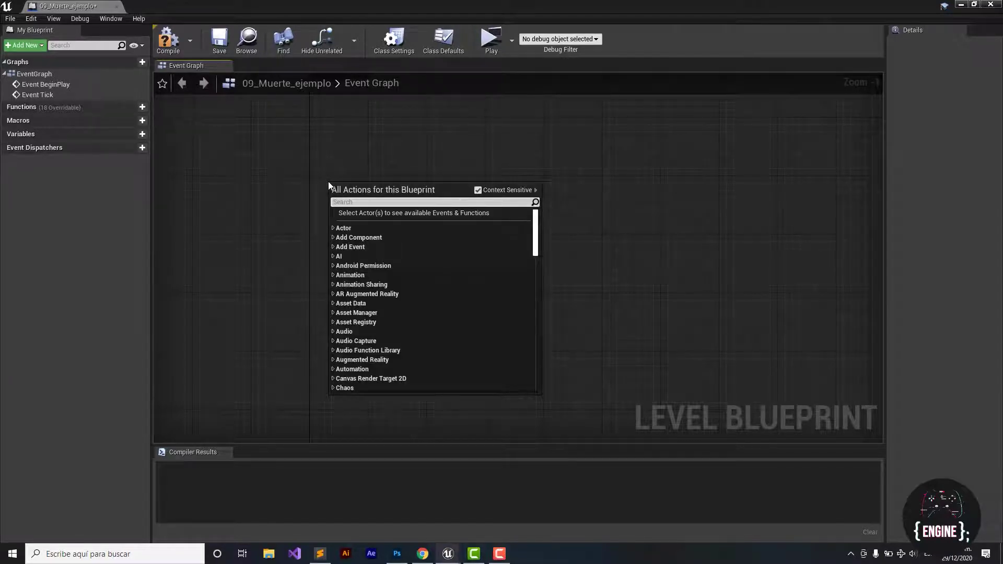
type("keyboard")
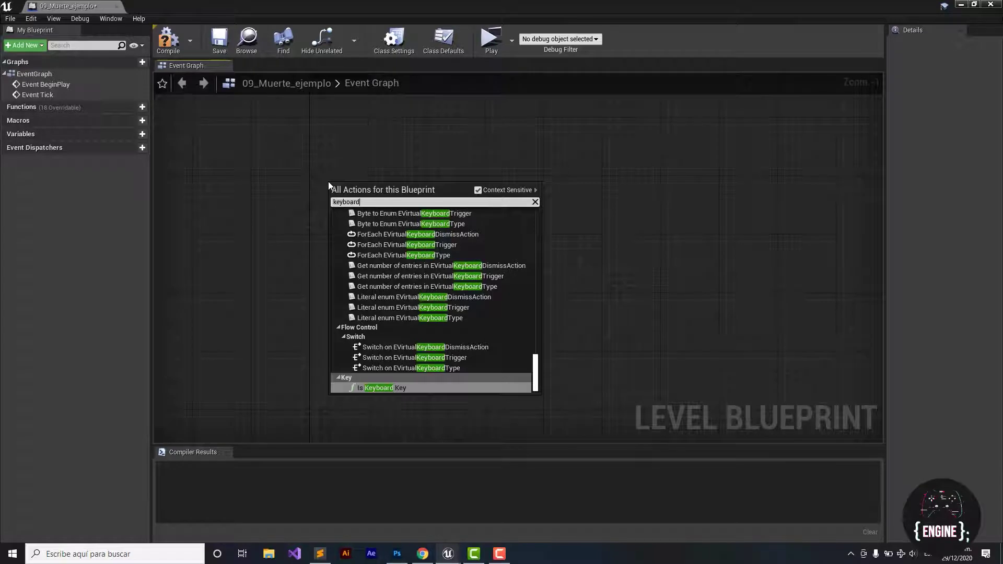
type("z")
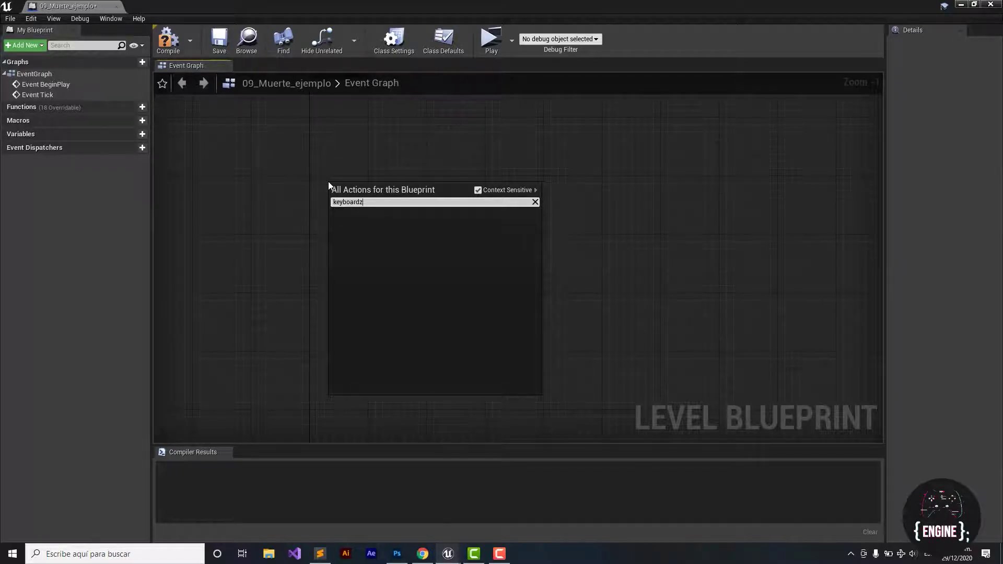
key("BackSpace")
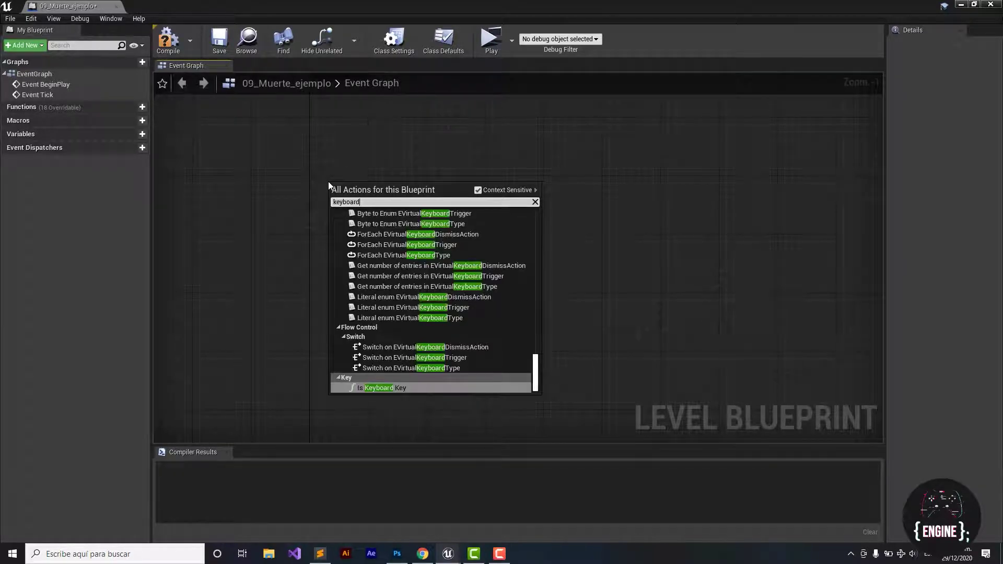
scroll(431, 320, "up", 3)
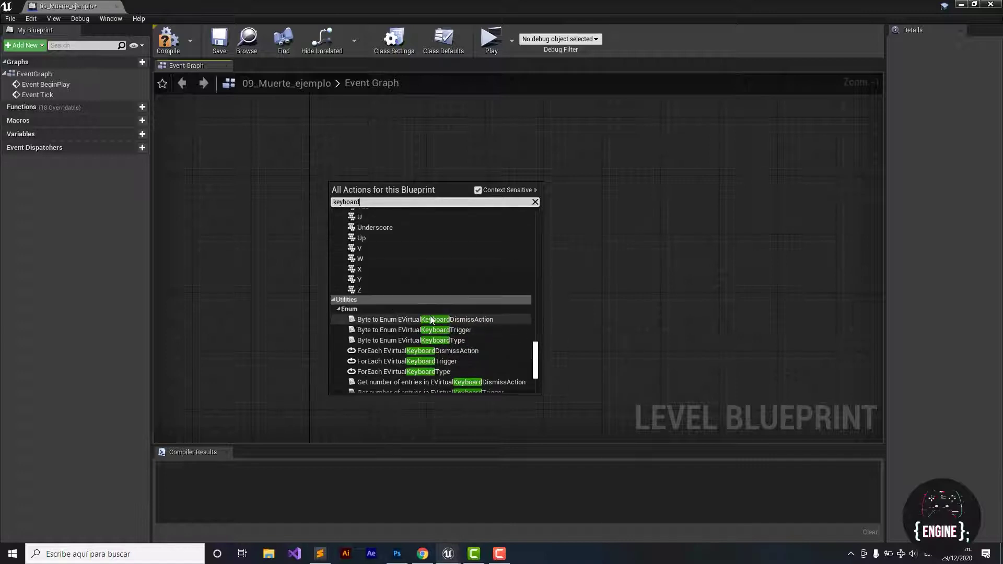
left_click(386, 290)
left_click(418, 224)
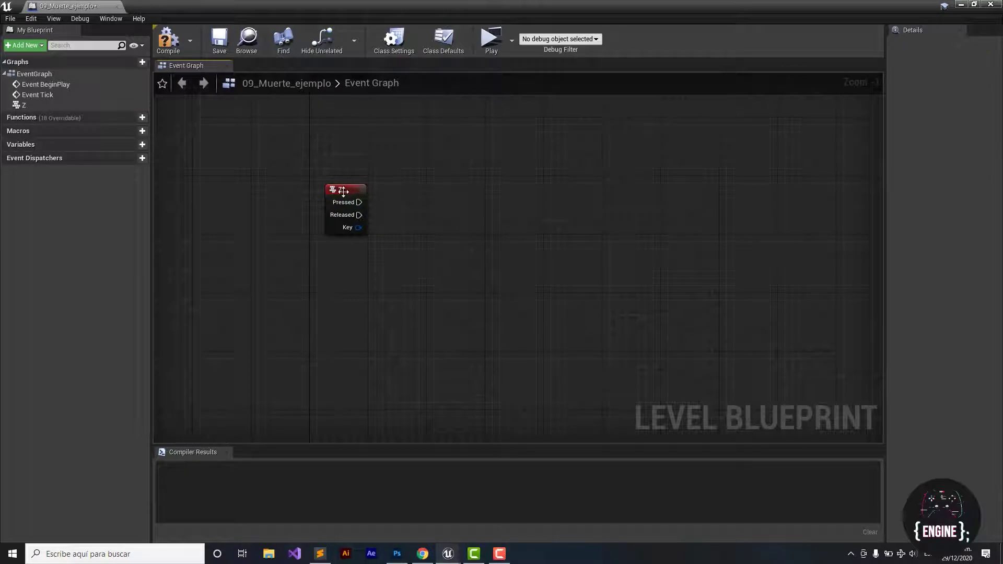
left_click_drag(344, 189, 329, 190)
left_click(447, 179)
right_click_drag(447, 177, 376, 167)
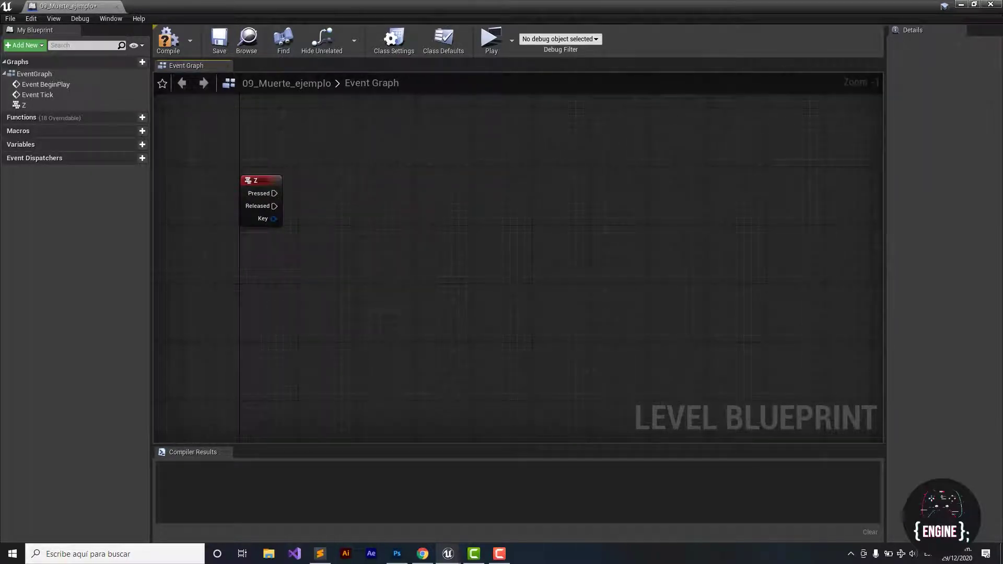
Add a LineTraceByChannel node and wire the Z event's Pressed output into it
right_click(428, 196)
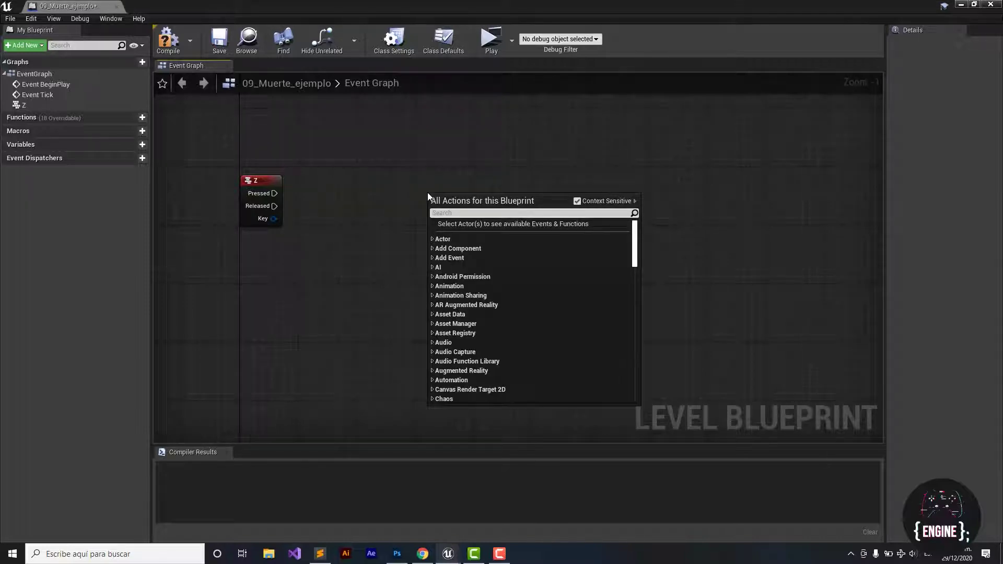
type("linet")
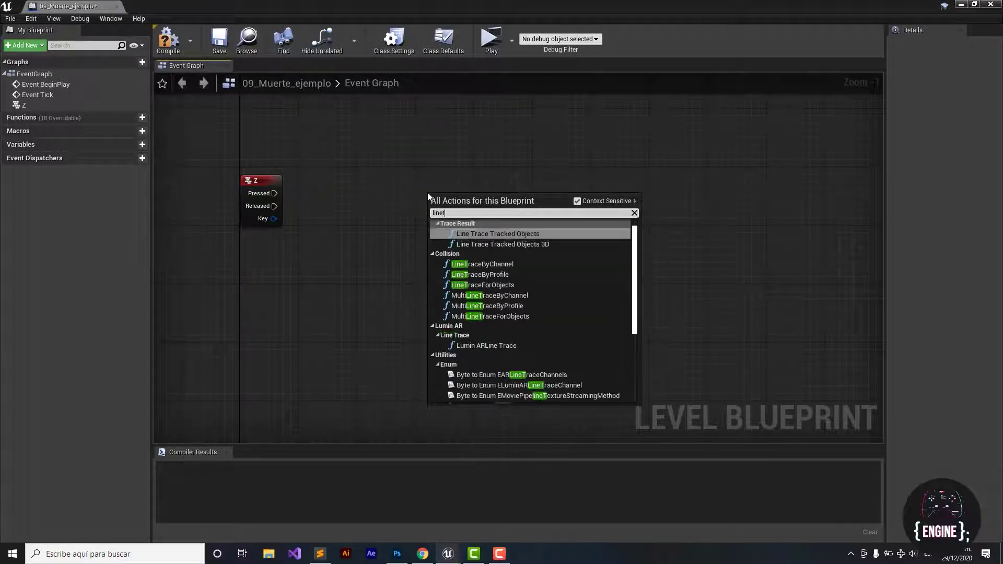
type("raceby")
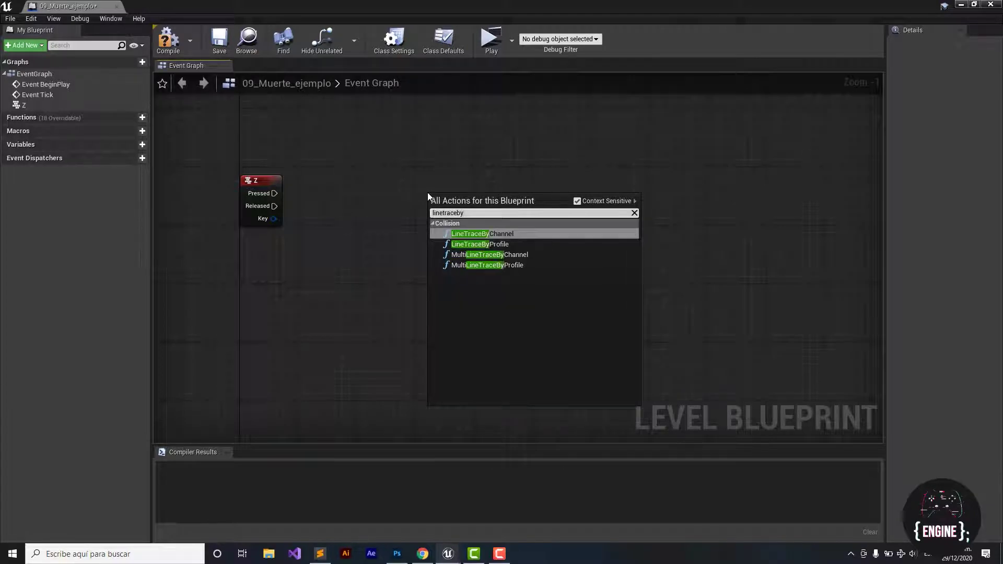
left_click(551, 234)
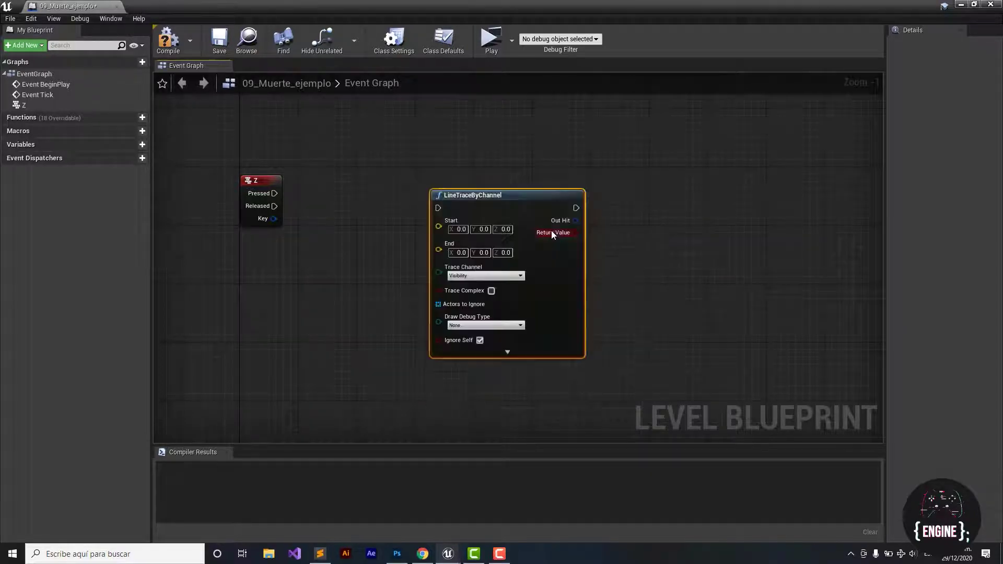
left_click_drag(545, 202, 633, 187)
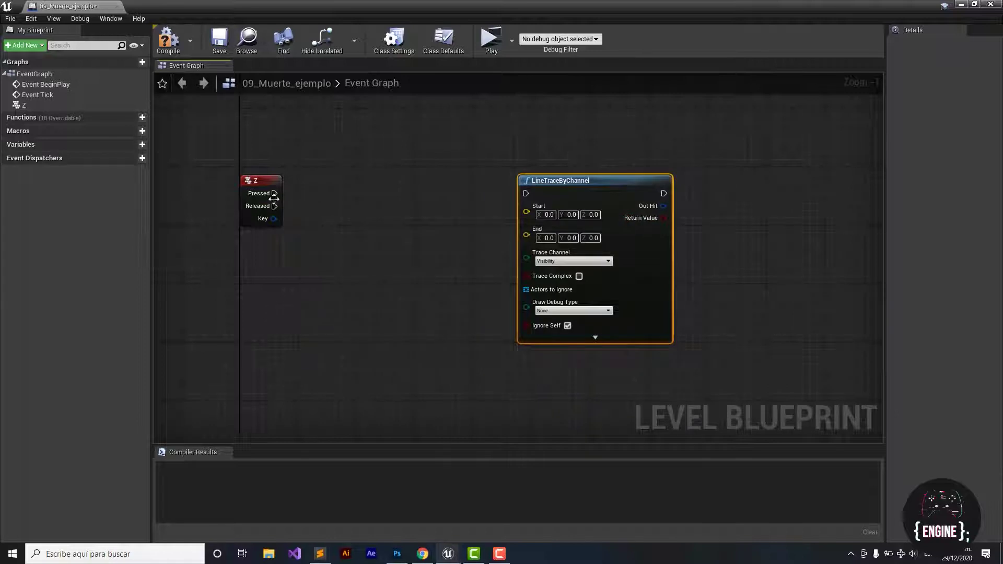
left_click_drag(274, 194, 527, 194)
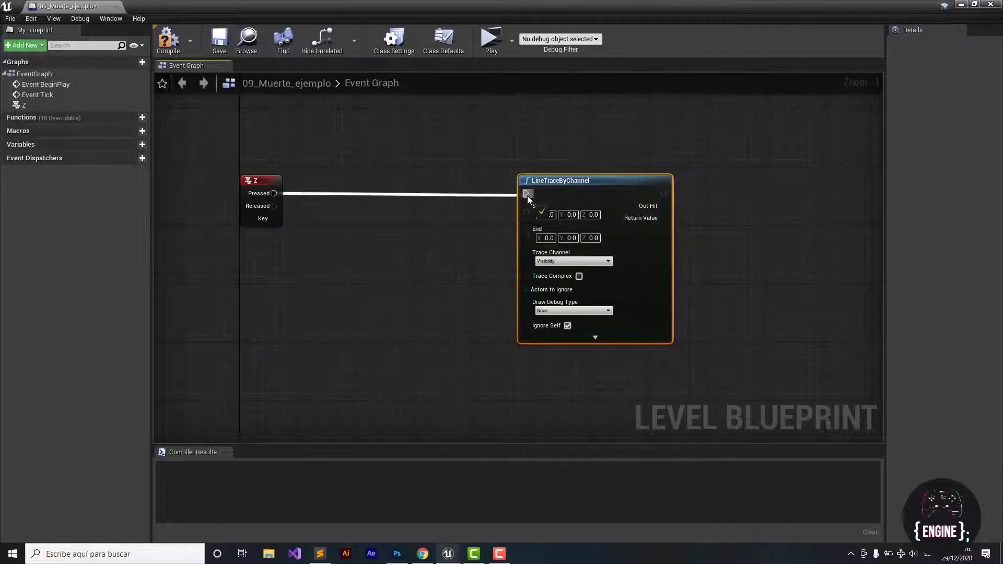
right_click_drag(426, 272, 354, 266)
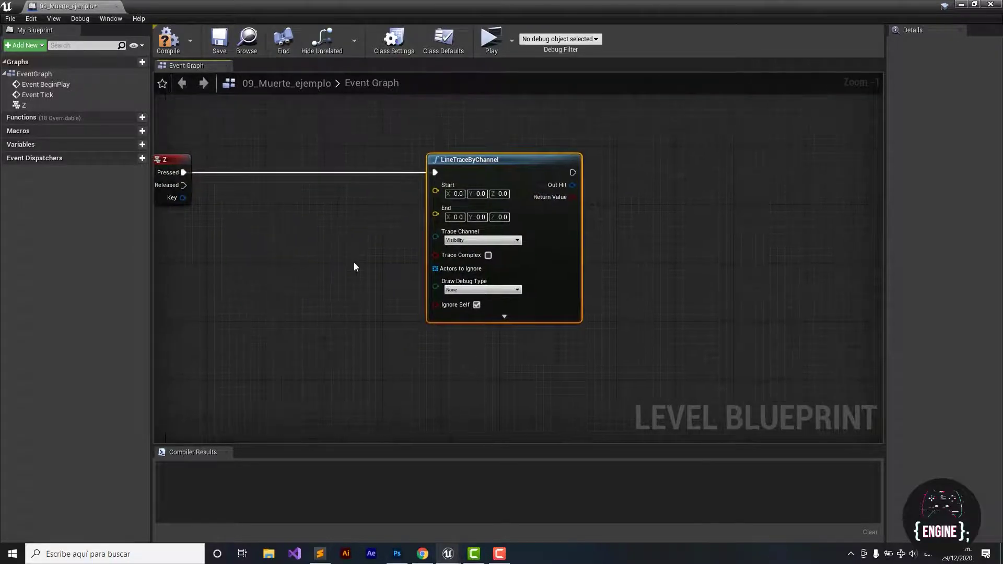
Set the line trace's Draw Debug Type to Persistent
scroll(356, 265, "up", 4)
scroll(357, 266, "up", 3)
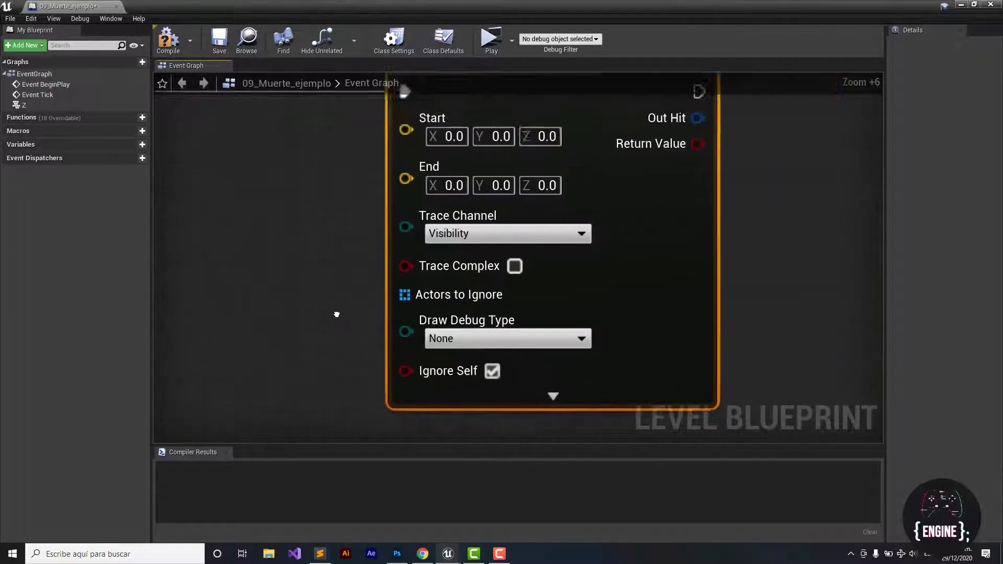
right_click_drag(336, 313, 263, 339)
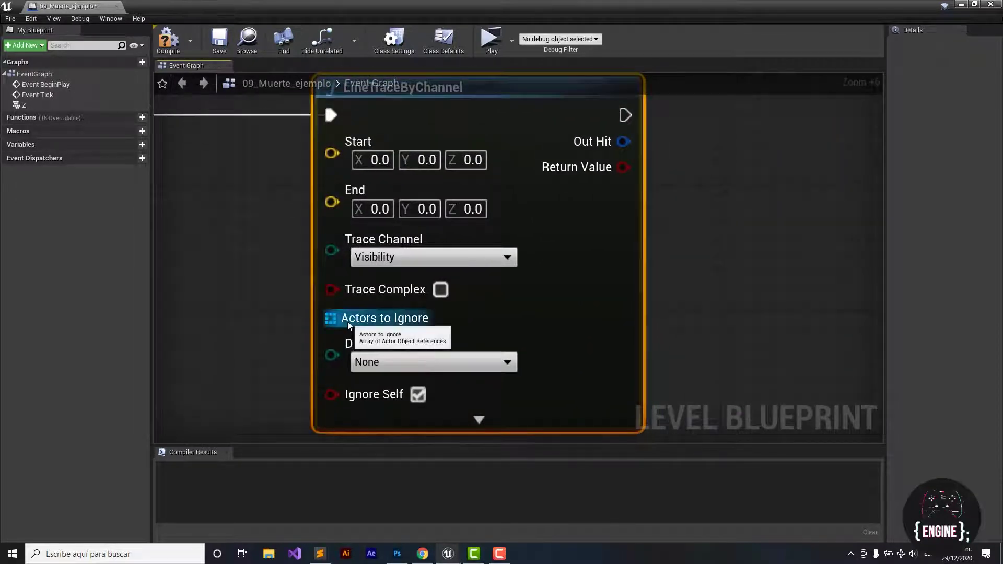
left_click(499, 362)
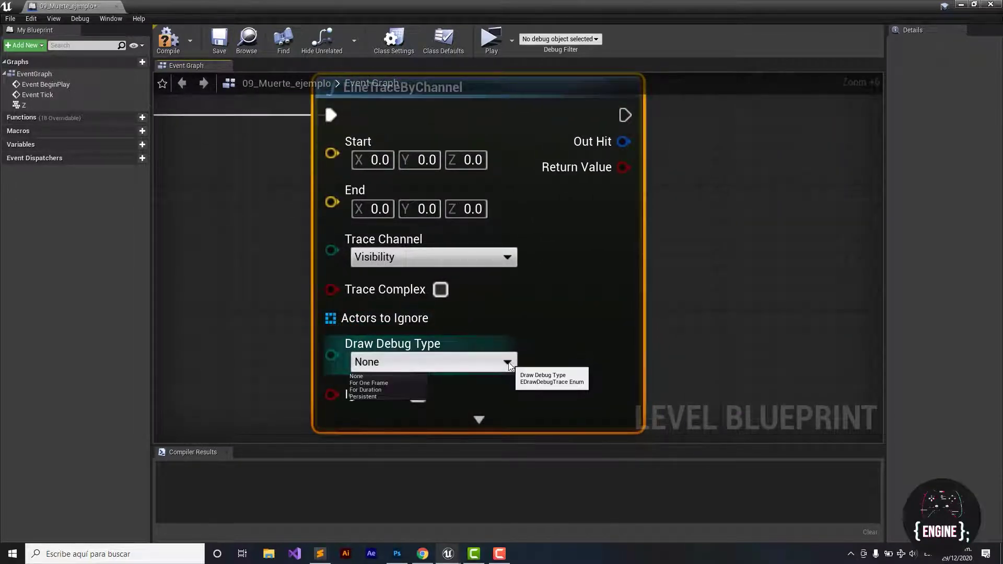
left_click(375, 396)
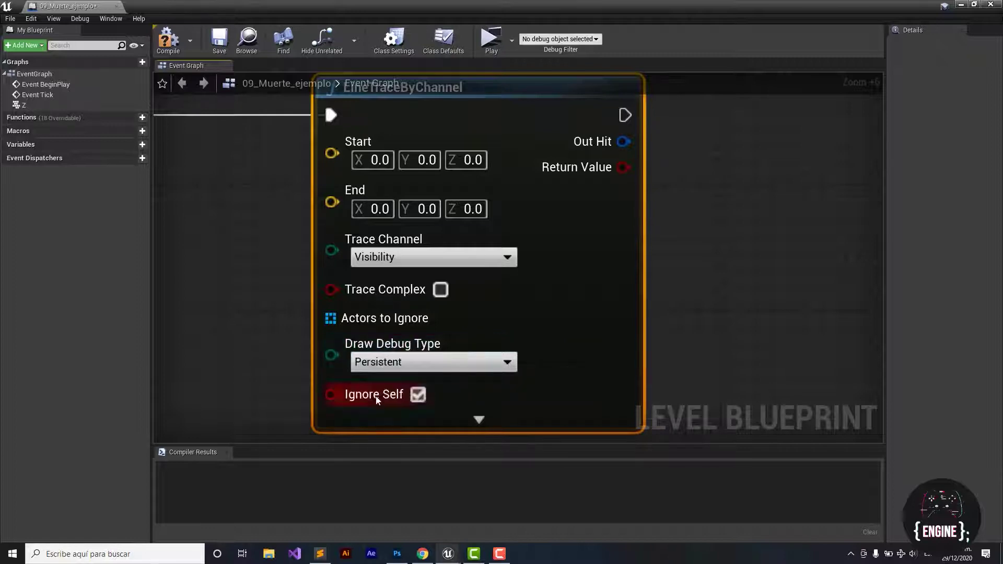
left_click(716, 251)
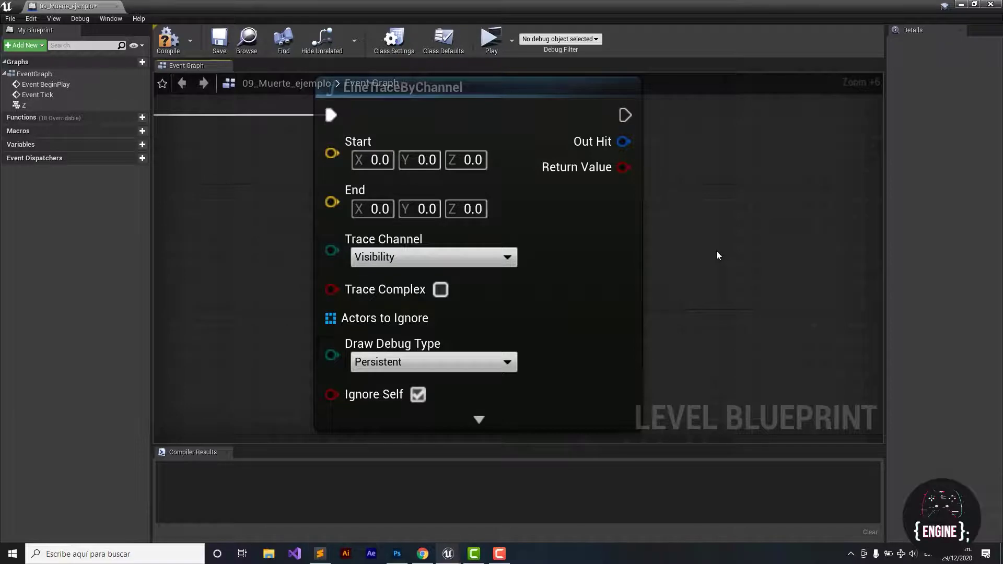
Move the LineTraceByChannel node further right, level with the Z key event
scroll(717, 251, "down", 4)
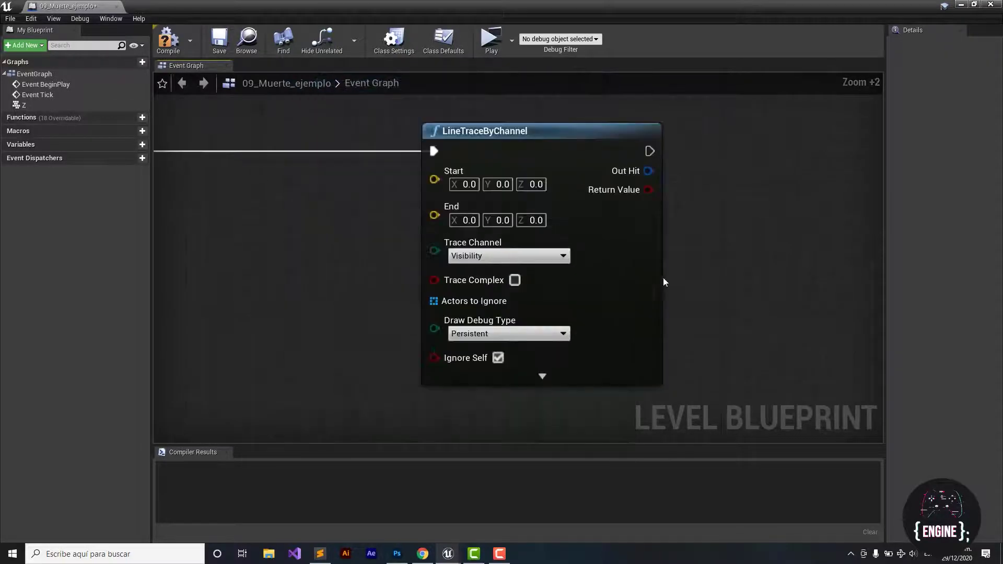
scroll(321, 294, "down", 2)
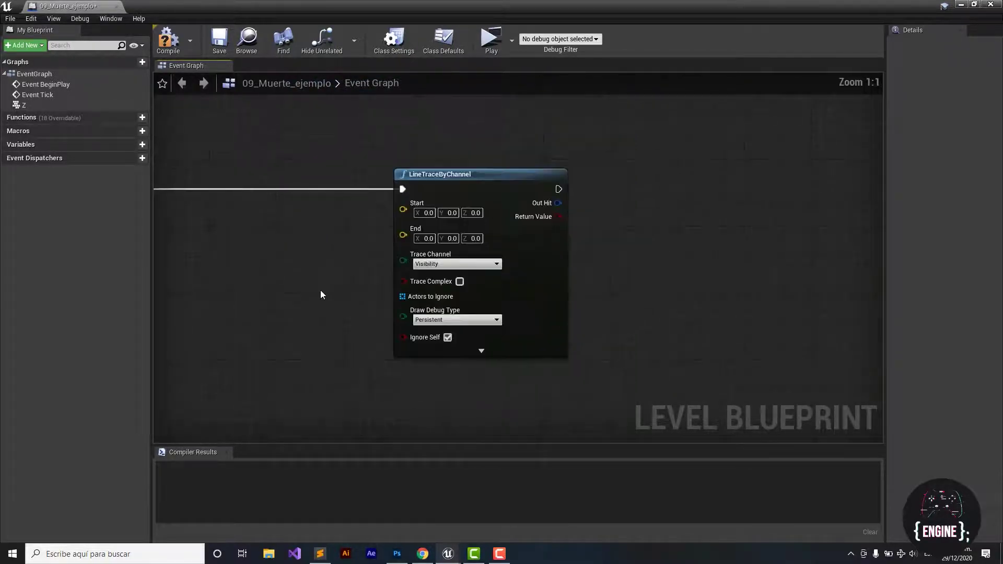
right_click_drag(321, 294, 428, 263)
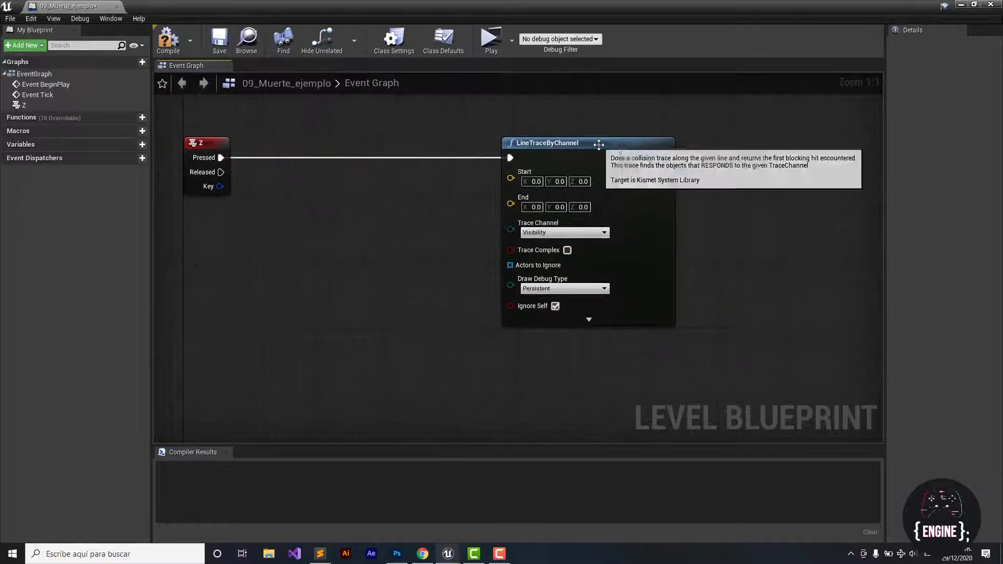
left_click_drag(599, 145, 674, 153)
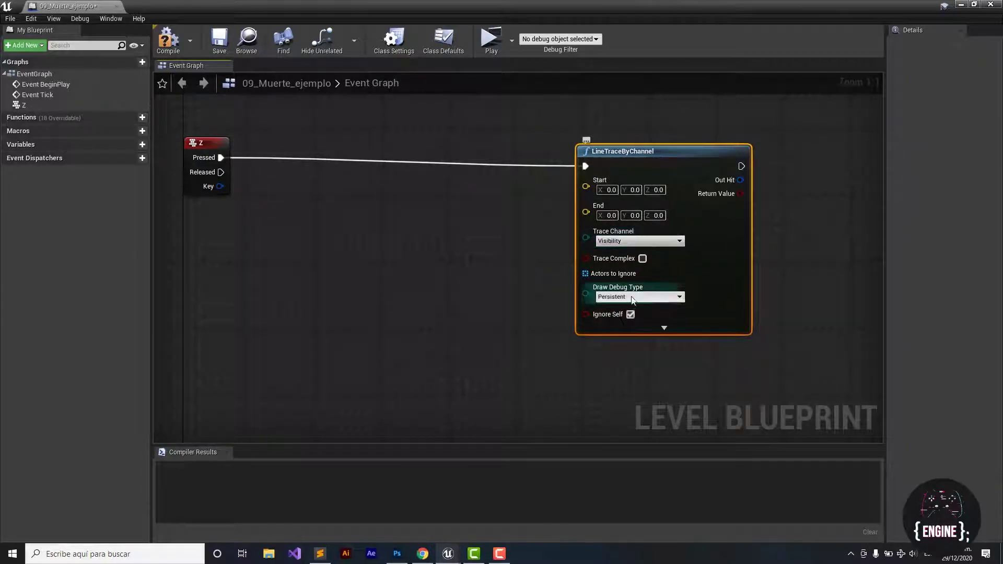
left_click(505, 298)
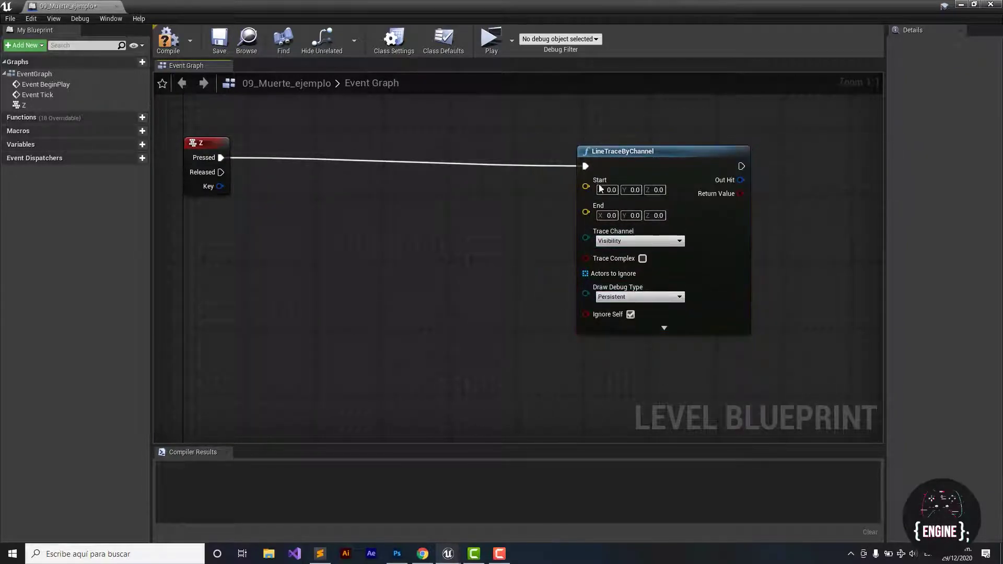
left_click_drag(644, 157, 644, 149)
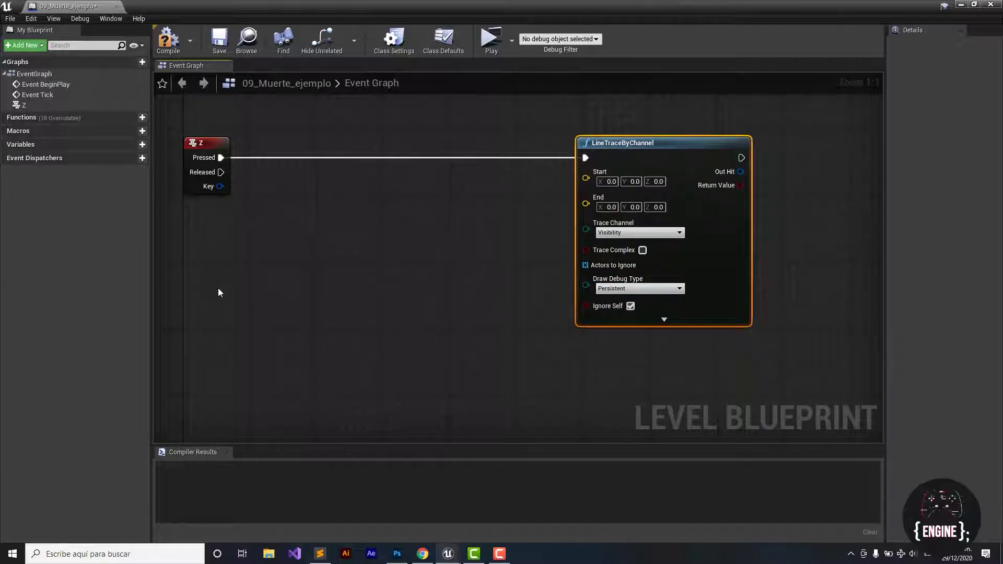
Add a Get Player Camera Manager node (Player Index 0) and place it below the Z event
right_click(200, 280)
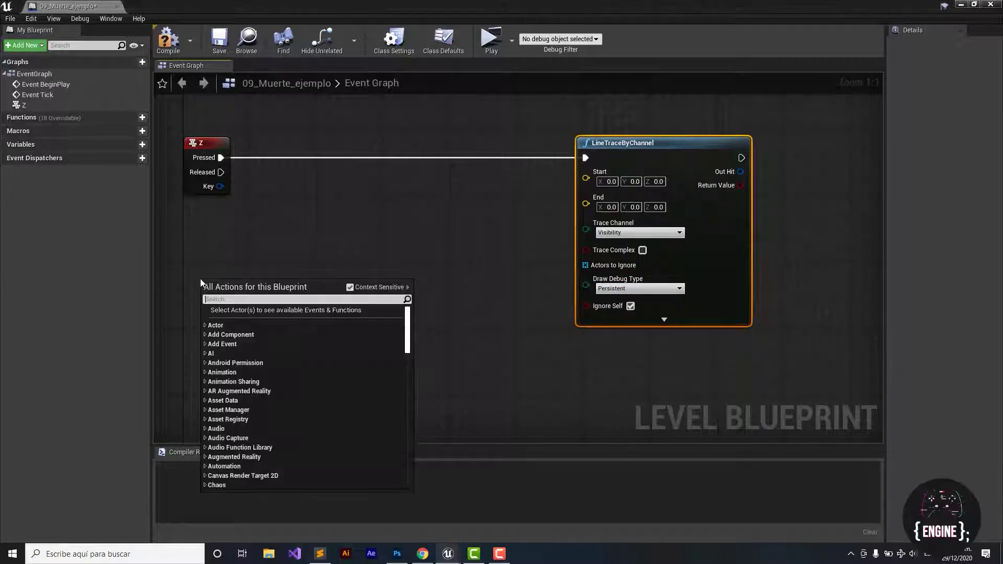
type("getp")
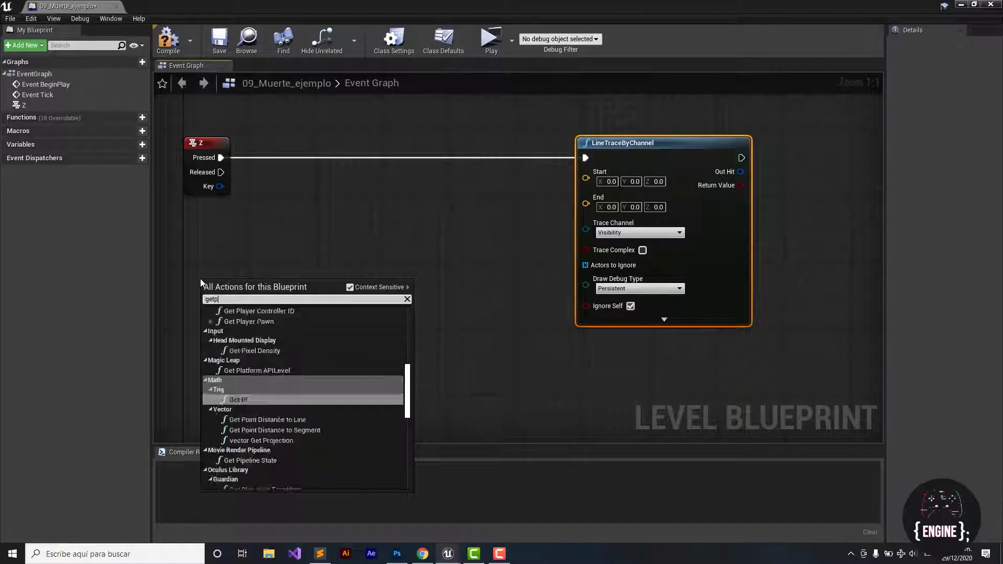
type("layer")
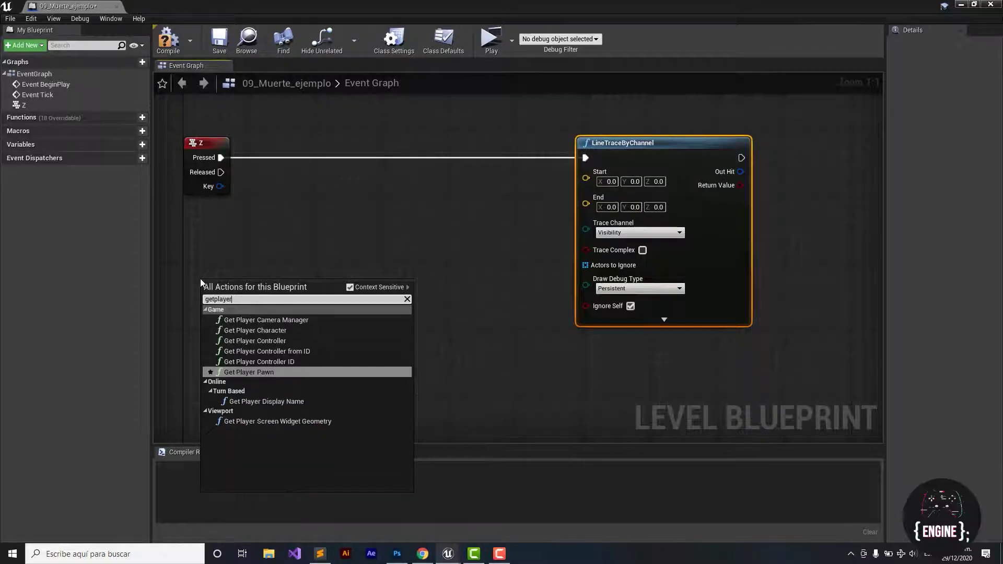
type("came")
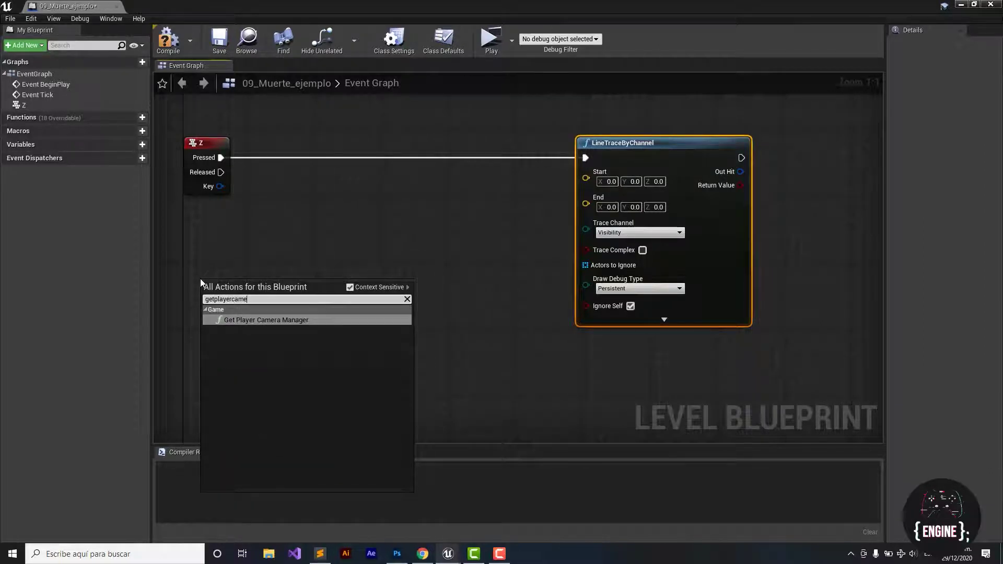
left_click(324, 320)
left_click_drag(298, 289, 279, 320)
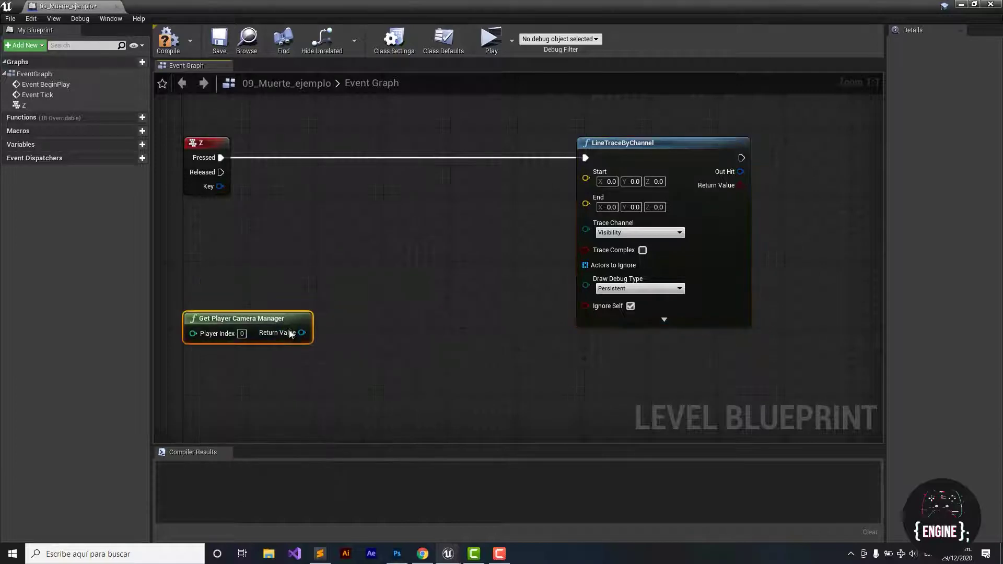
right_click(282, 252)
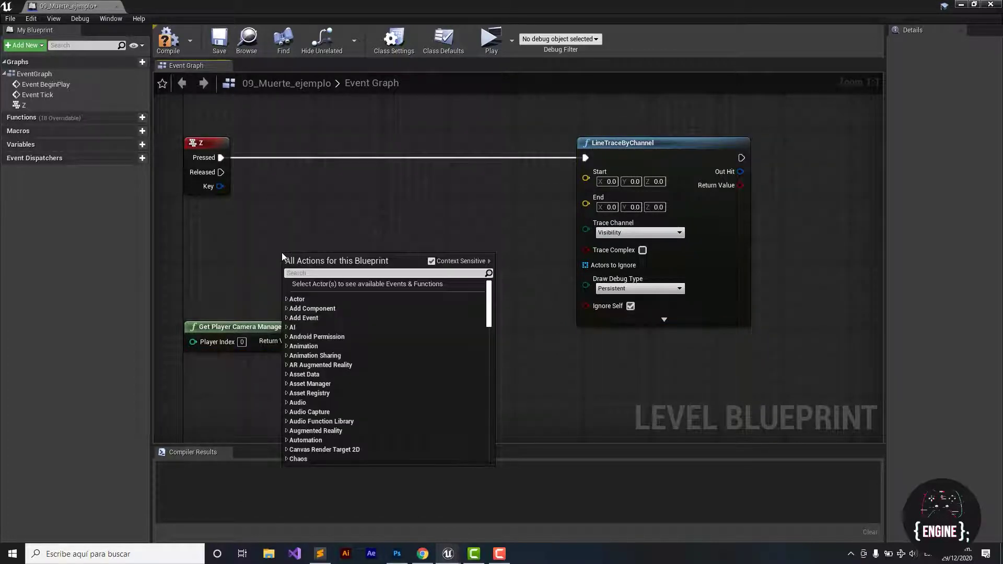
type("getplay")
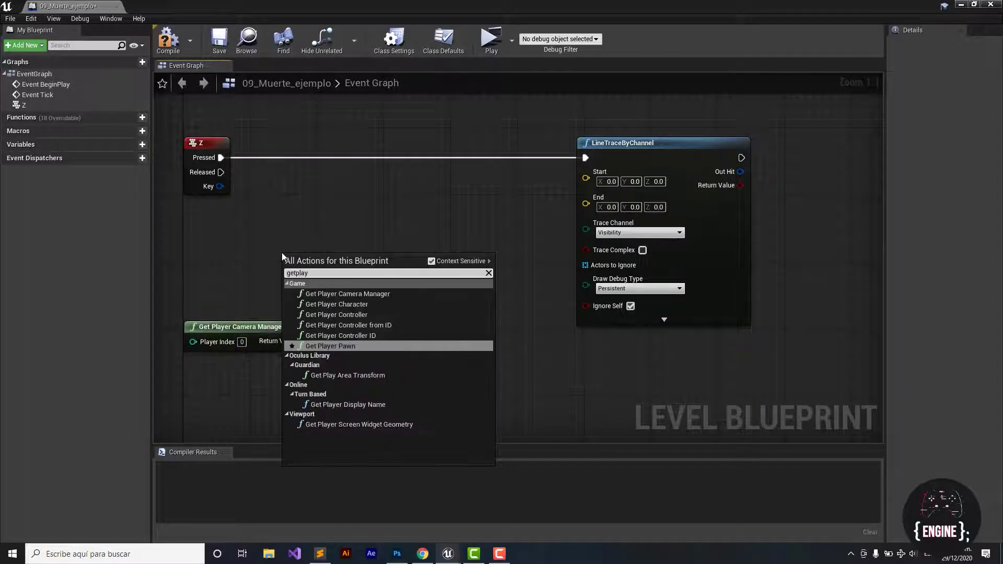
type("er")
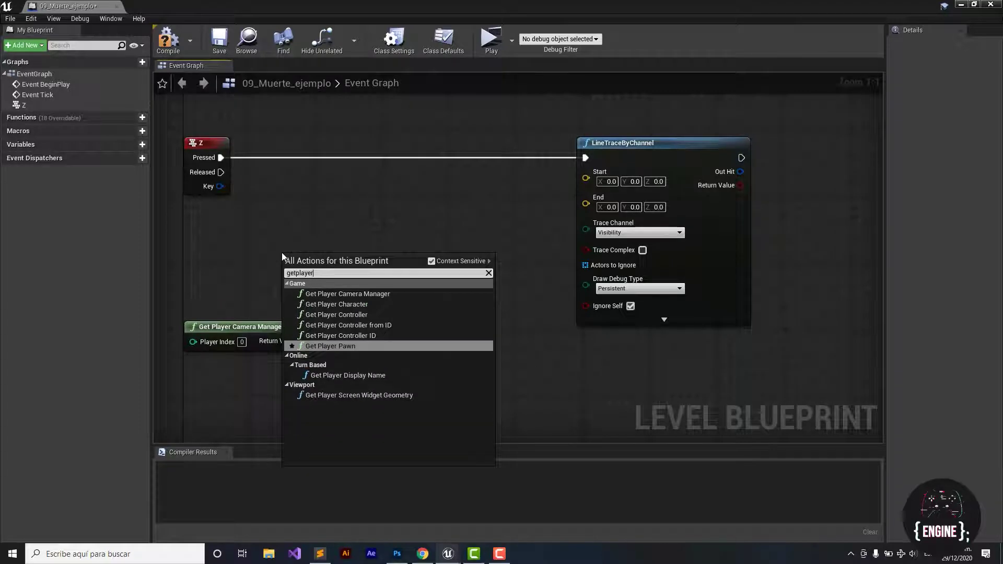
left_click(378, 305)
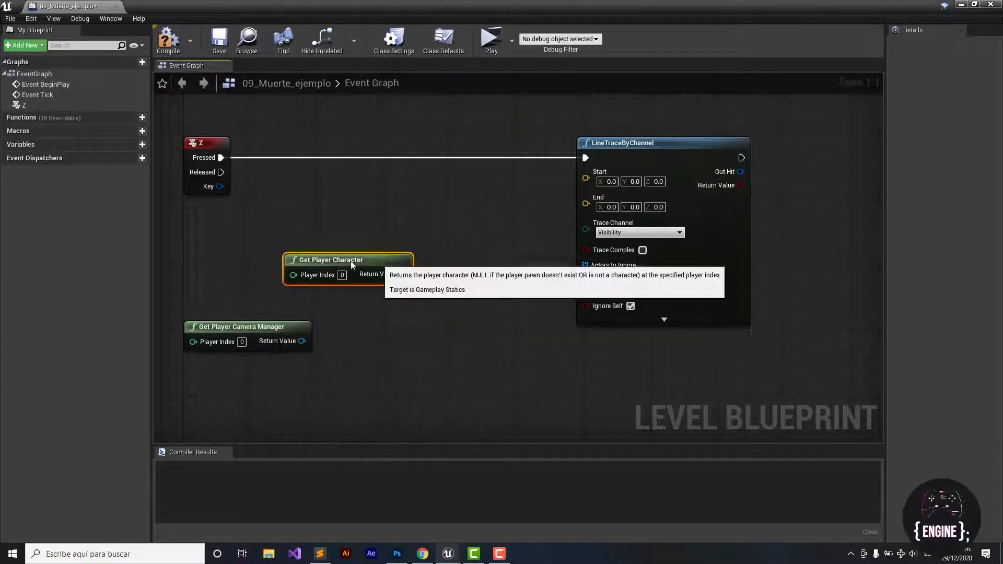
left_click_drag(350, 261, 276, 271)
left_click(322, 231)
right_click_drag(322, 230, 446, 236)
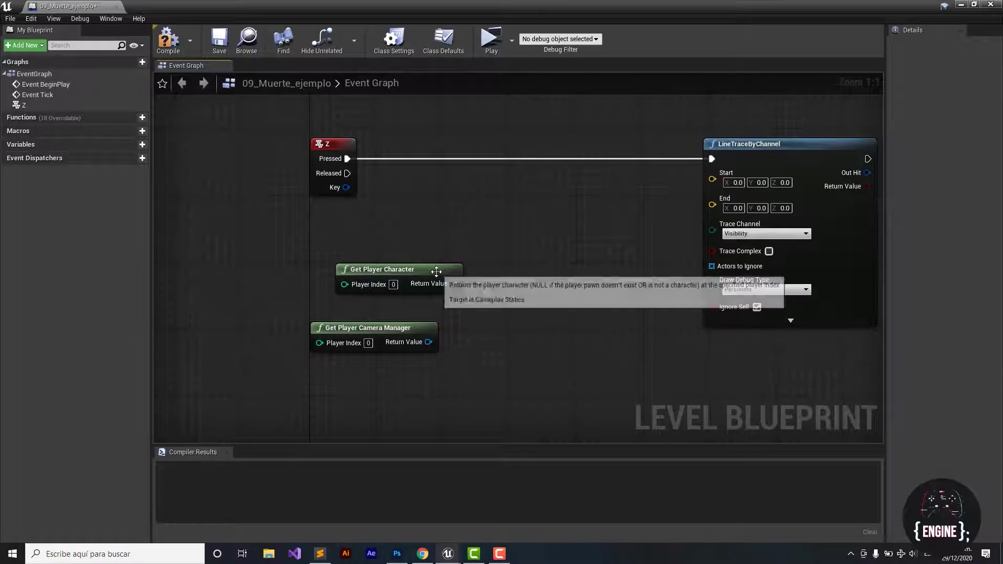
left_click_drag(437, 278, 413, 277)
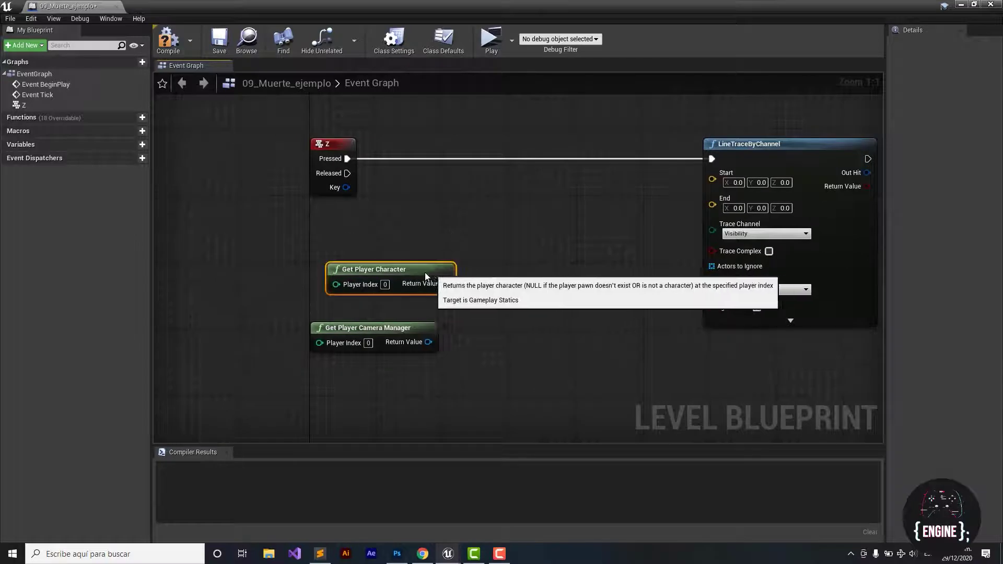
left_click(440, 234)
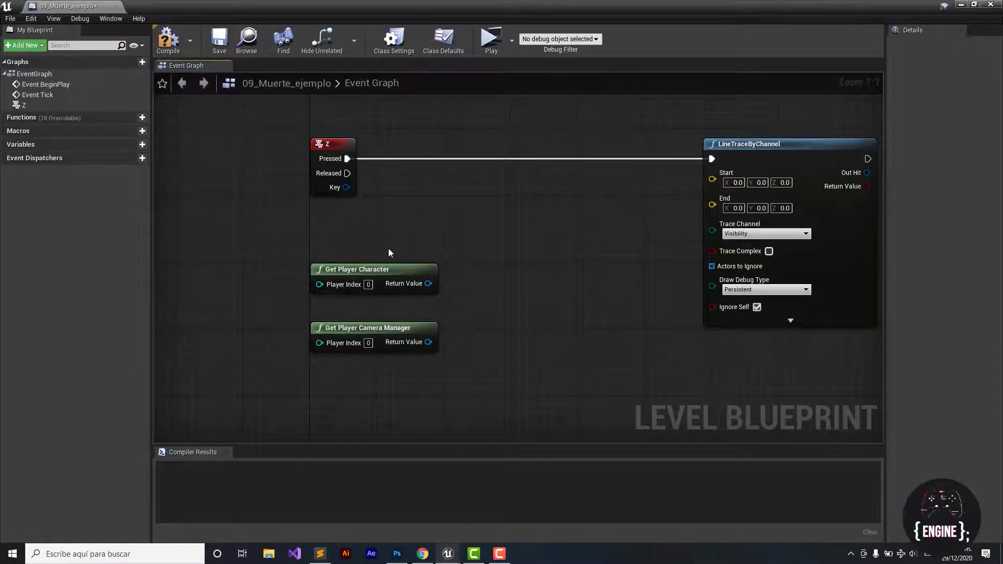
left_click(393, 263)
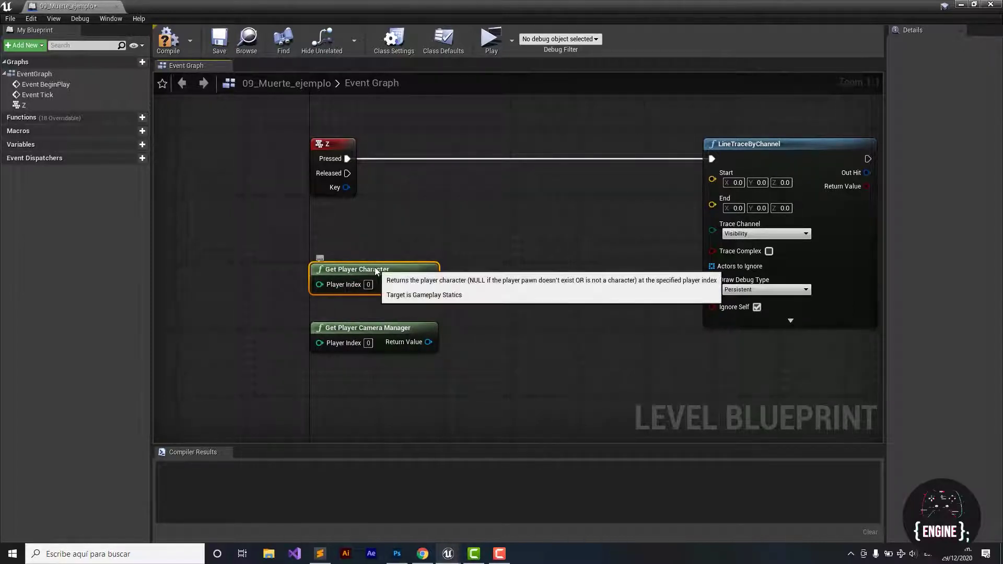
key("Delete")
Create a Get Camera Location node from the camera manager's Return Value
right_click_drag(375, 269, 345, 250)
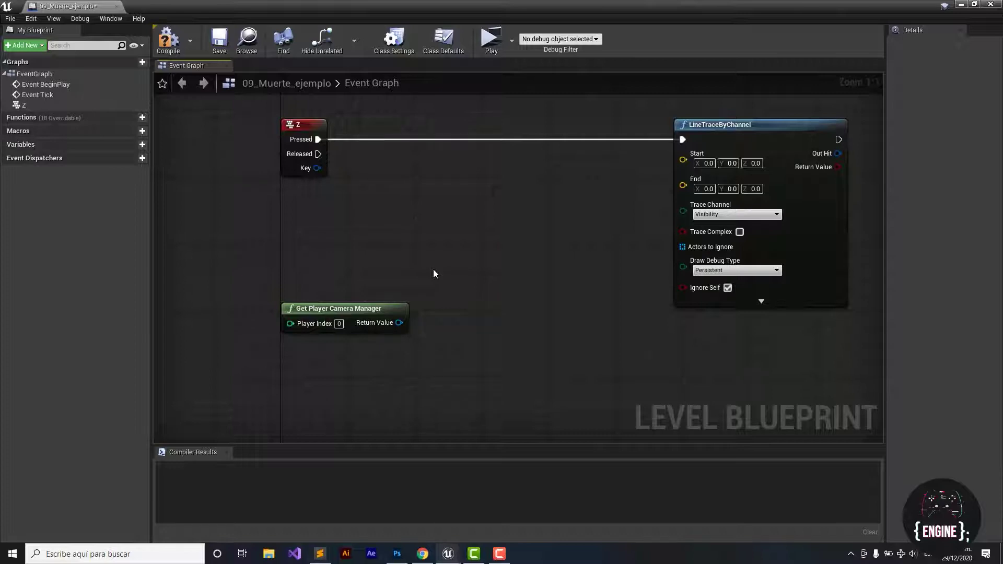
right_click_drag(433, 274, 443, 218)
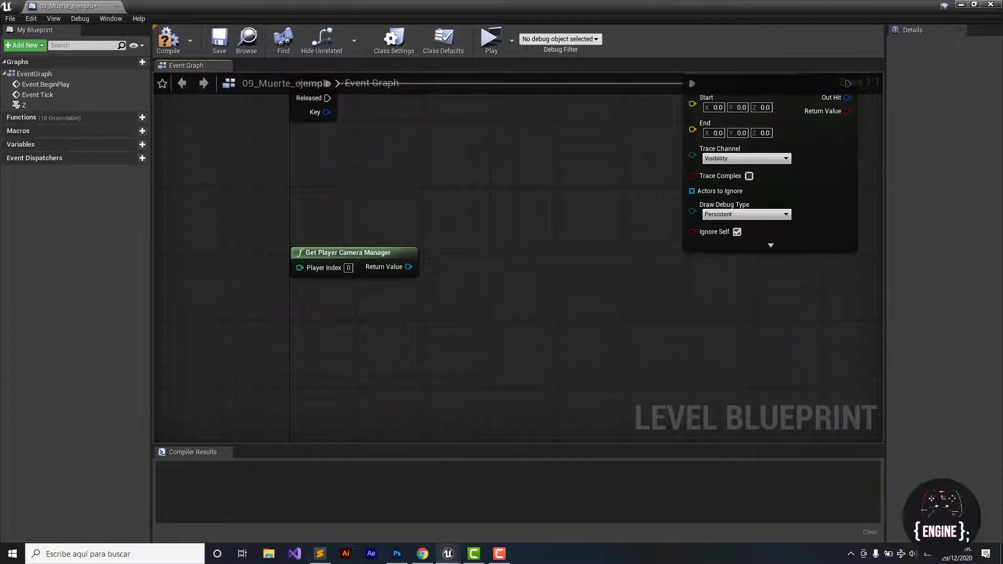
right_click_drag(475, 277, 415, 280)
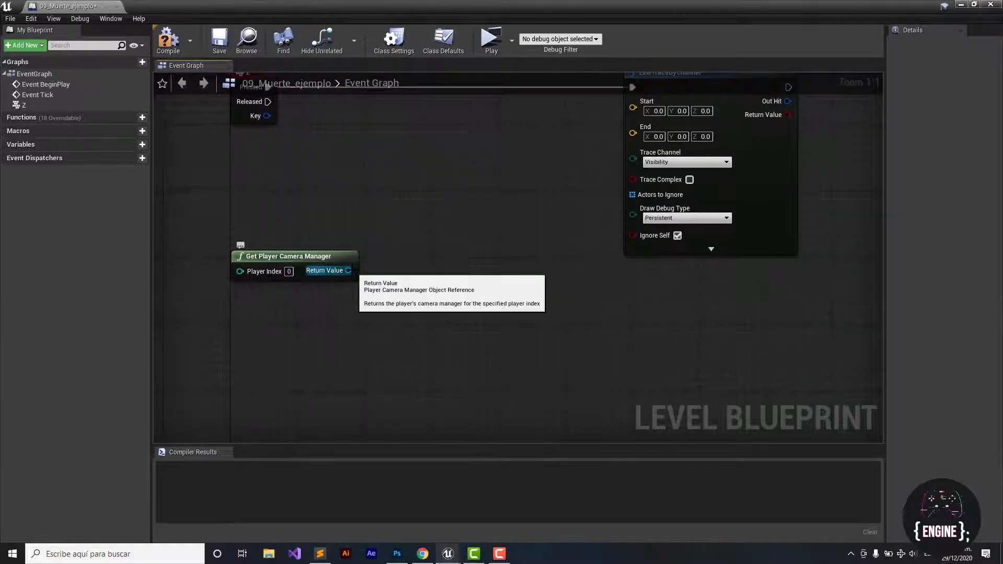
left_click_drag(348, 271, 390, 238)
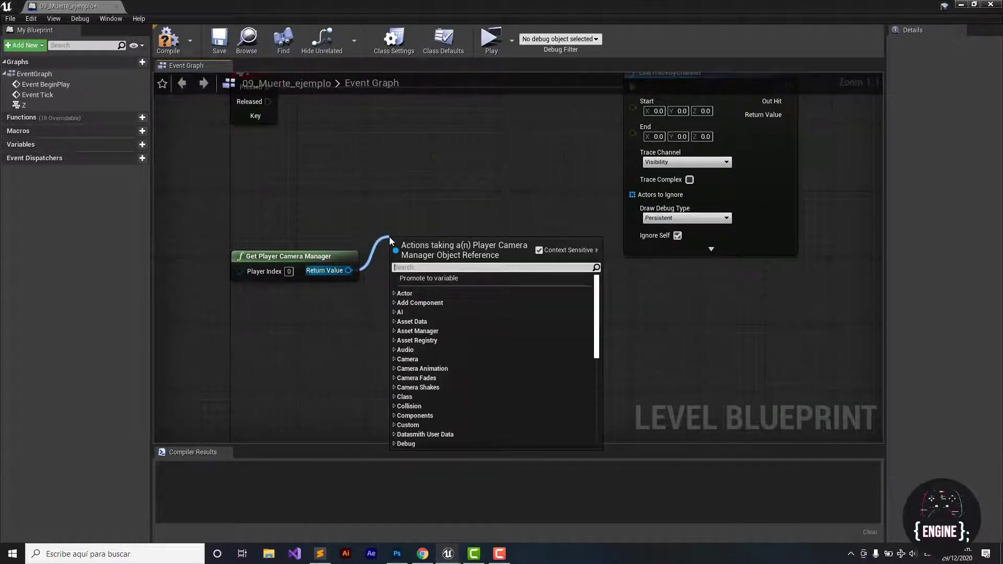
type("getc")
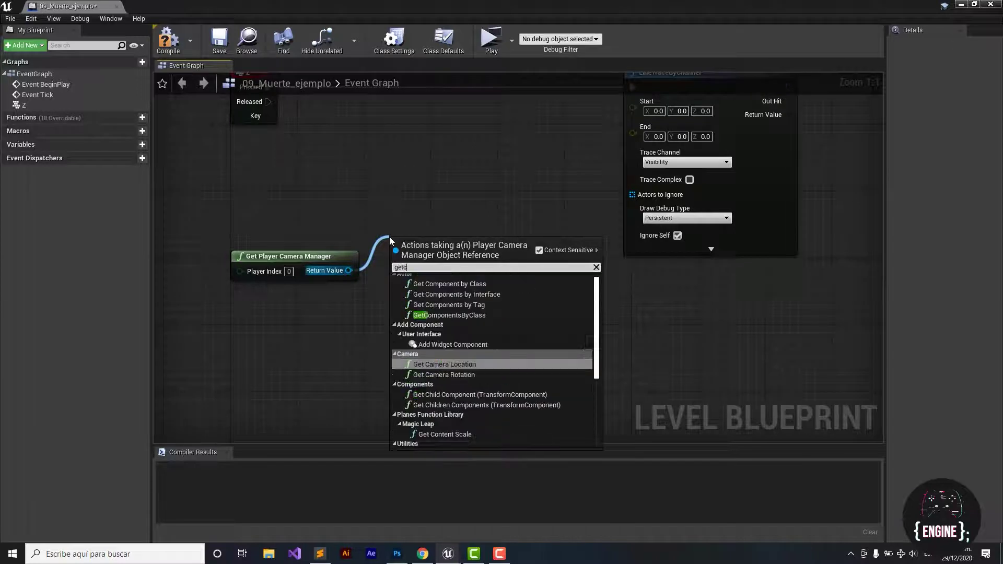
type("amera")
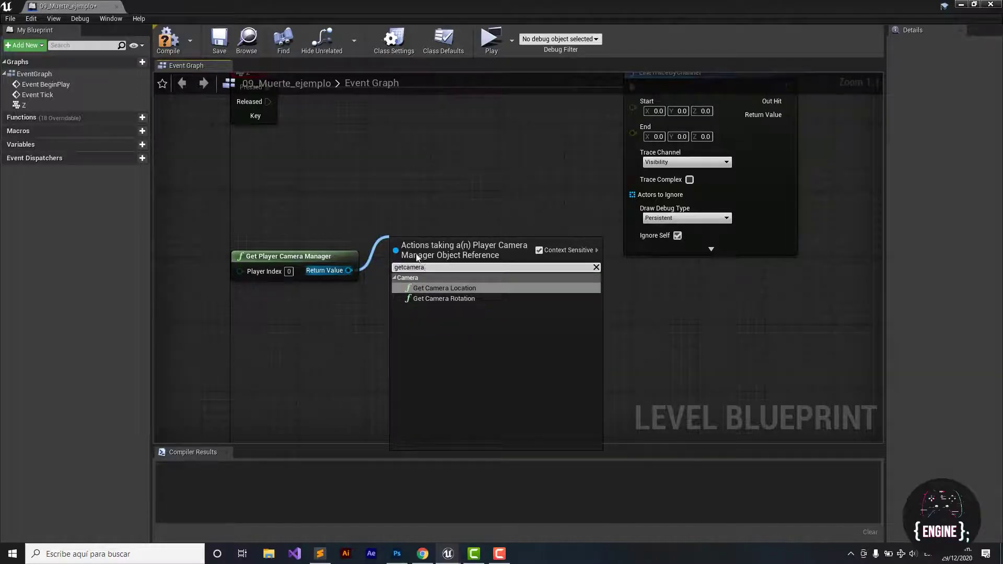
left_click(459, 288)
left_click_drag(453, 243, 454, 194)
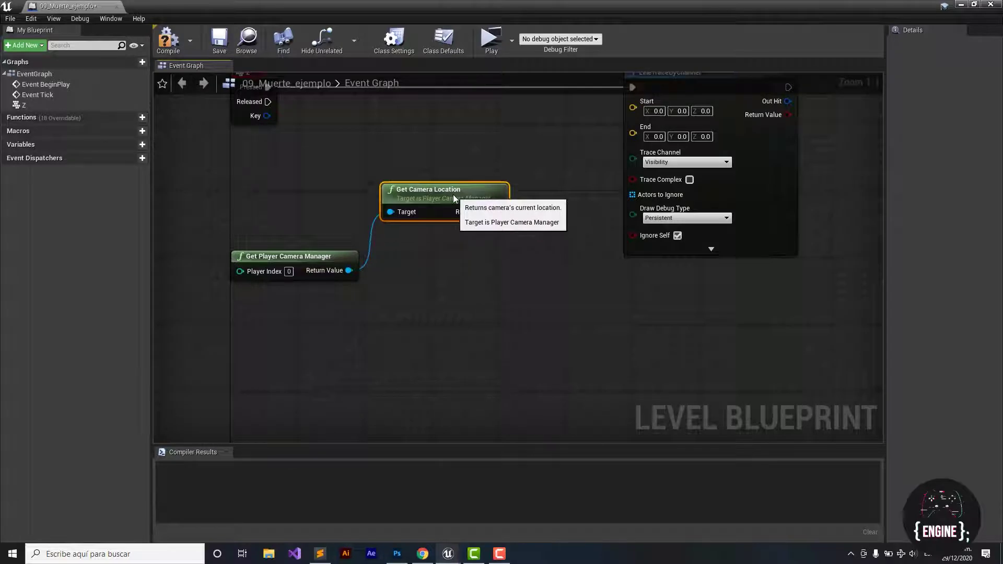
Connect the camera location to LineTraceByChannel's Start input
left_click(516, 158)
right_click_drag(516, 157, 484, 229)
left_click_drag(460, 279, 597, 174)
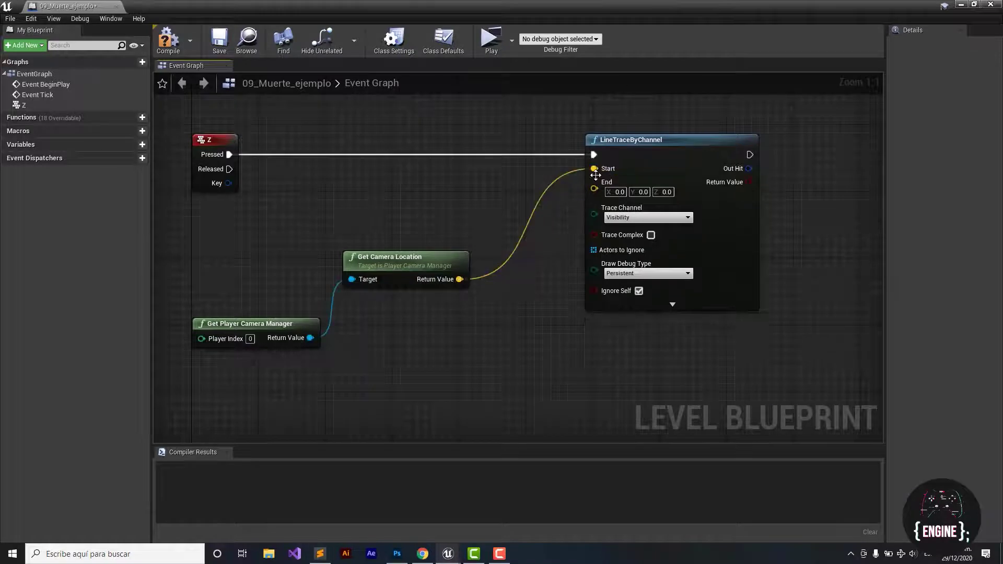
right_click_drag(533, 340, 595, 267)
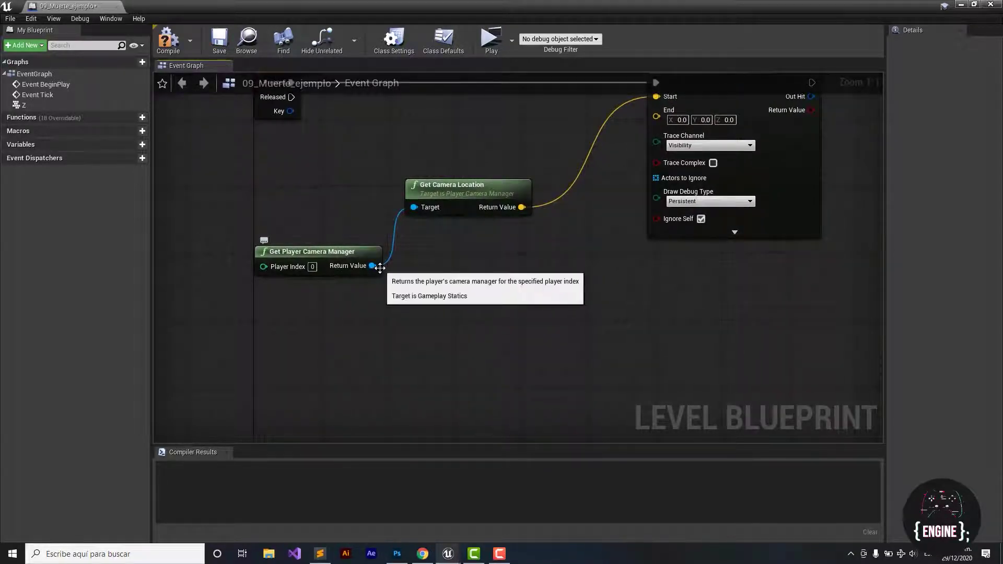
Add a Get Actor Forward Vector node targeting the camera manager, and shift LineTraceByChannel right
left_click_drag(382, 268, 419, 322)
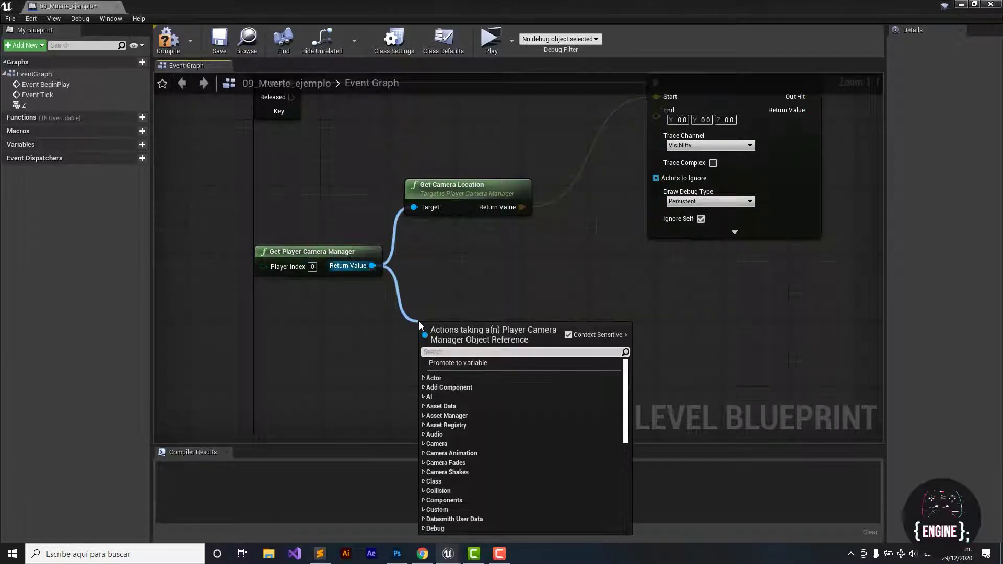
type("get")
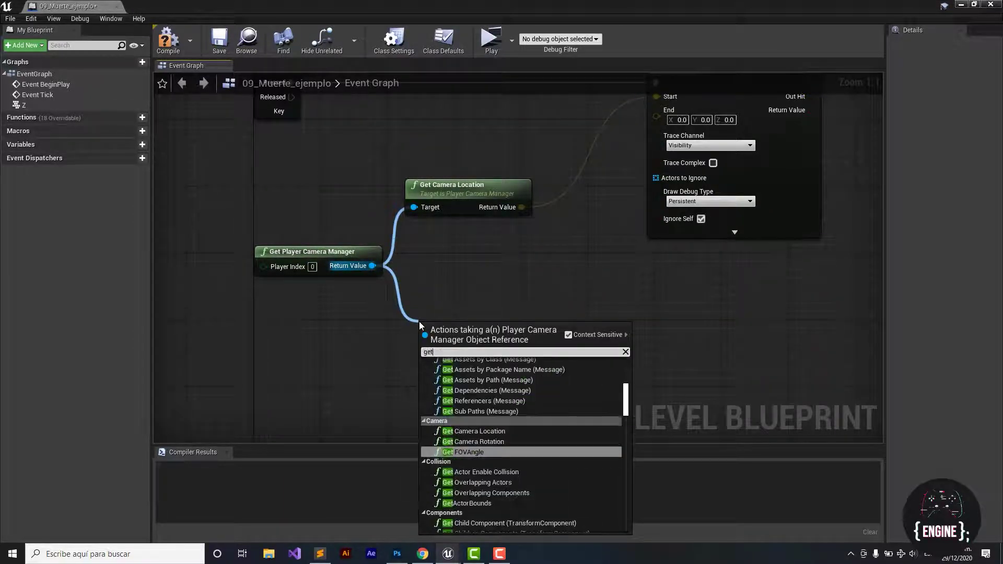
type("actor")
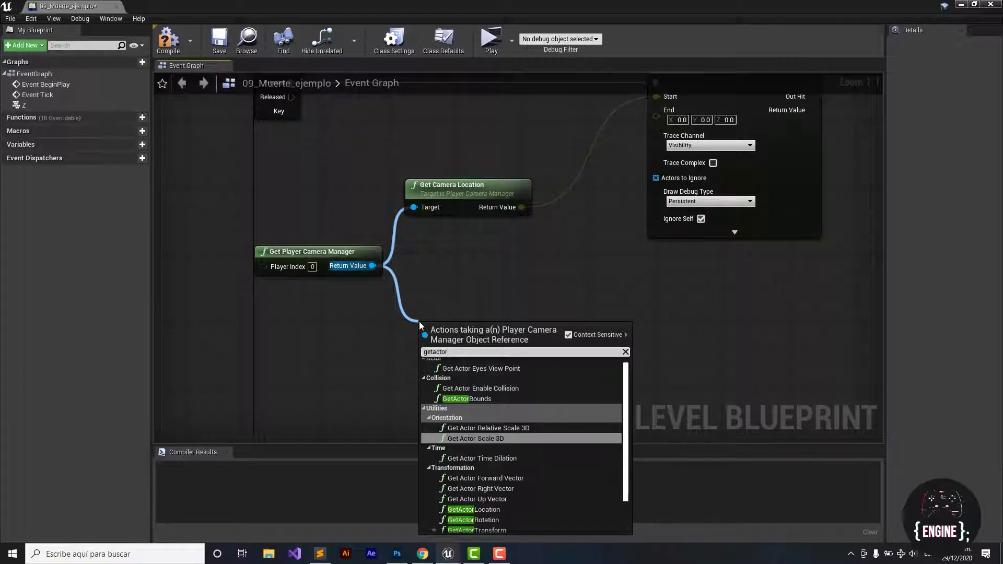
type("for")
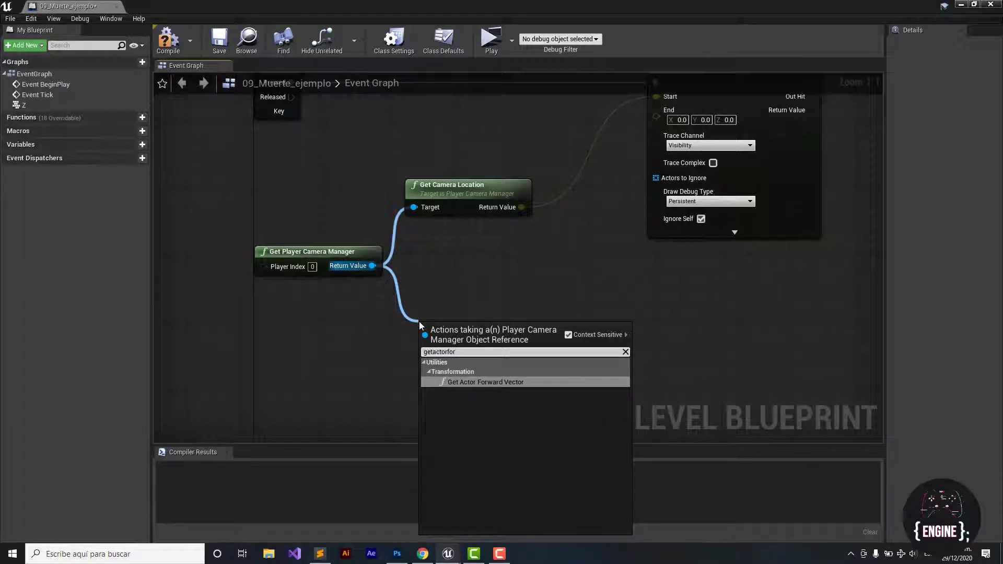
left_click(487, 384)
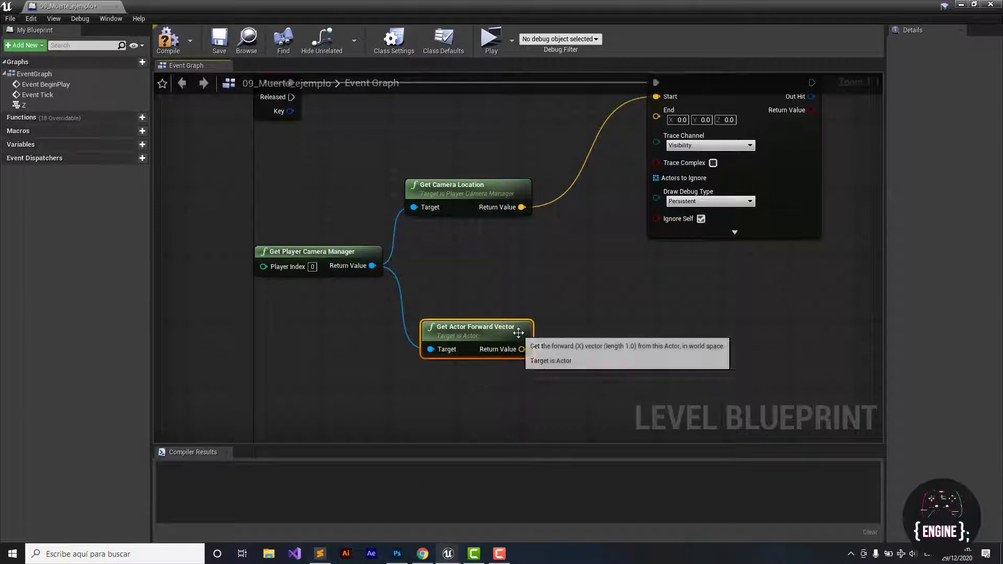
left_click_drag(518, 333, 511, 325)
right_click_drag(579, 283, 424, 312)
left_click_drag(576, 95, 643, 95)
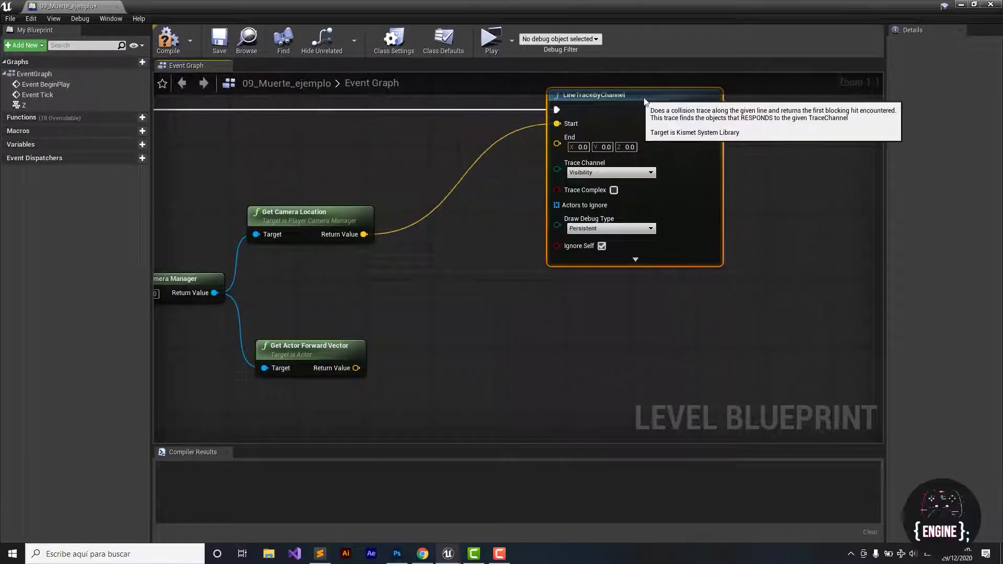
right_click_drag(425, 325, 451, 287)
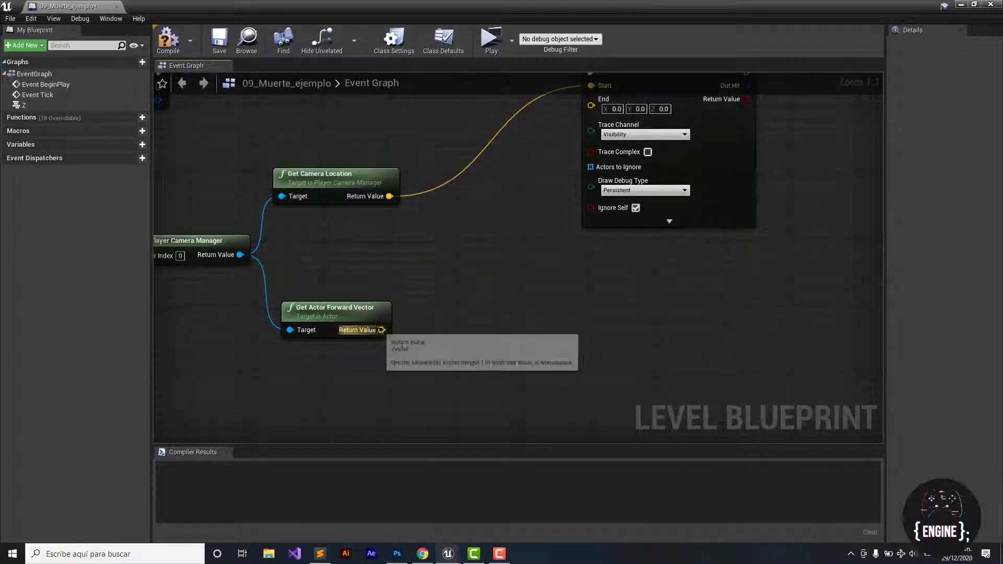
Feed the forward vector's Return Value into a new vector * int multiply node
left_click_drag(382, 330, 425, 326)
type("v")
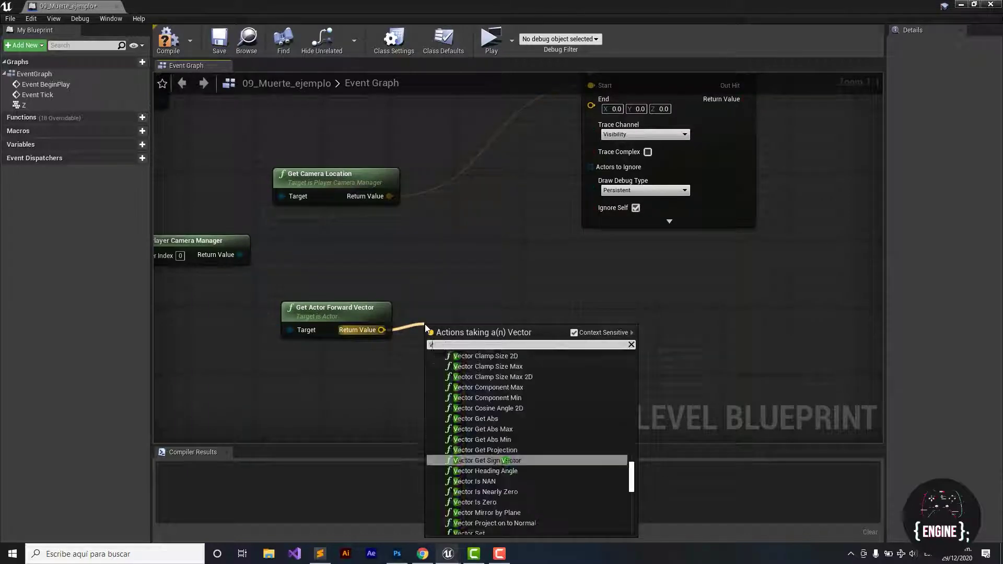
type("ecotr")
key("BackSpace")
key("BackSpace")
key("BackSpace")
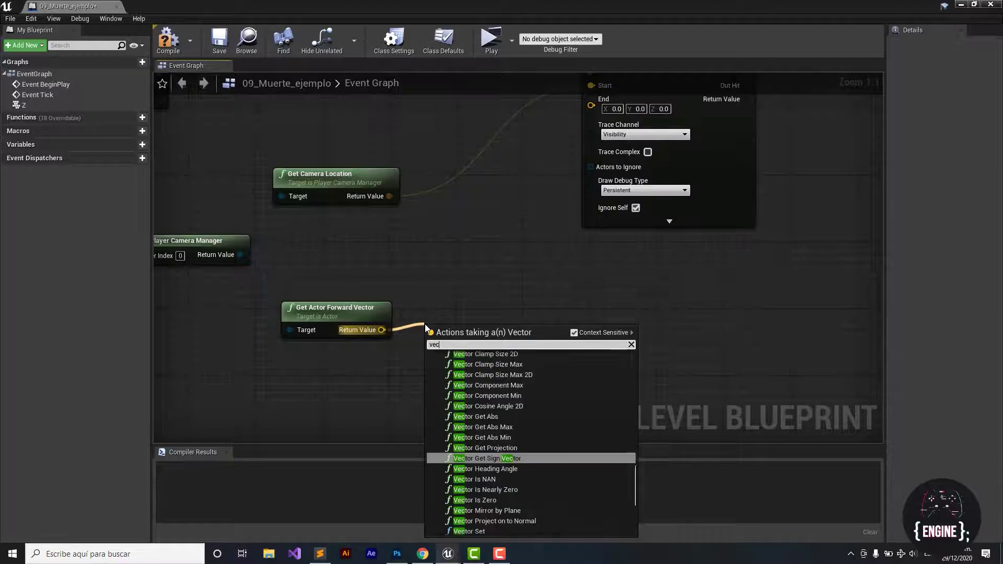
type("tor")
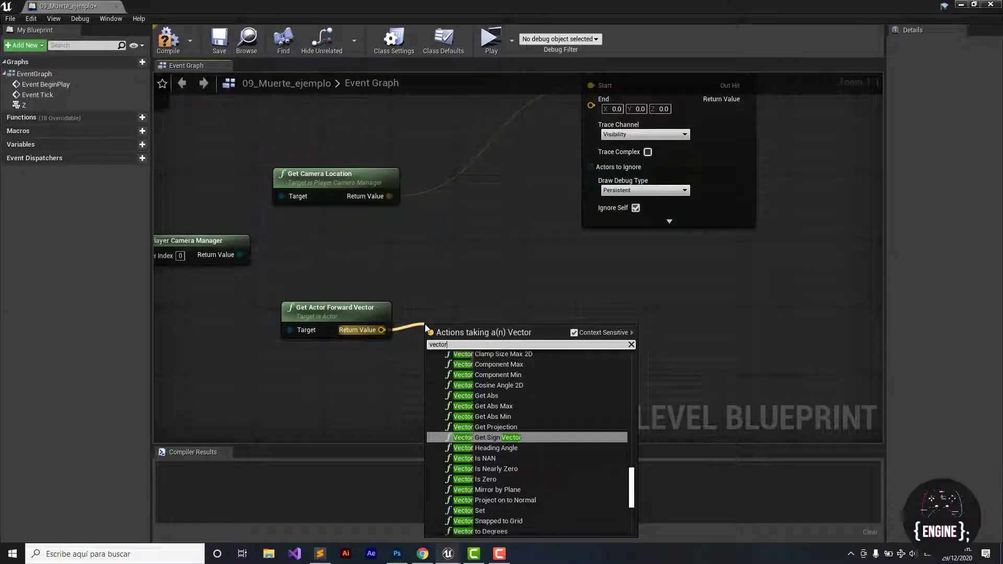
type("*")
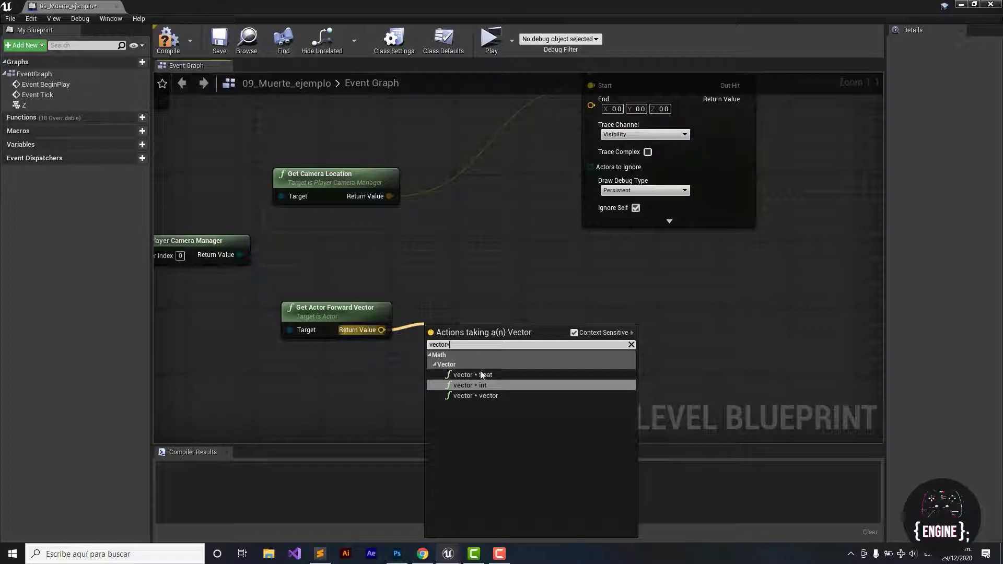
left_click(490, 384)
left_click_drag(453, 334, 461, 325)
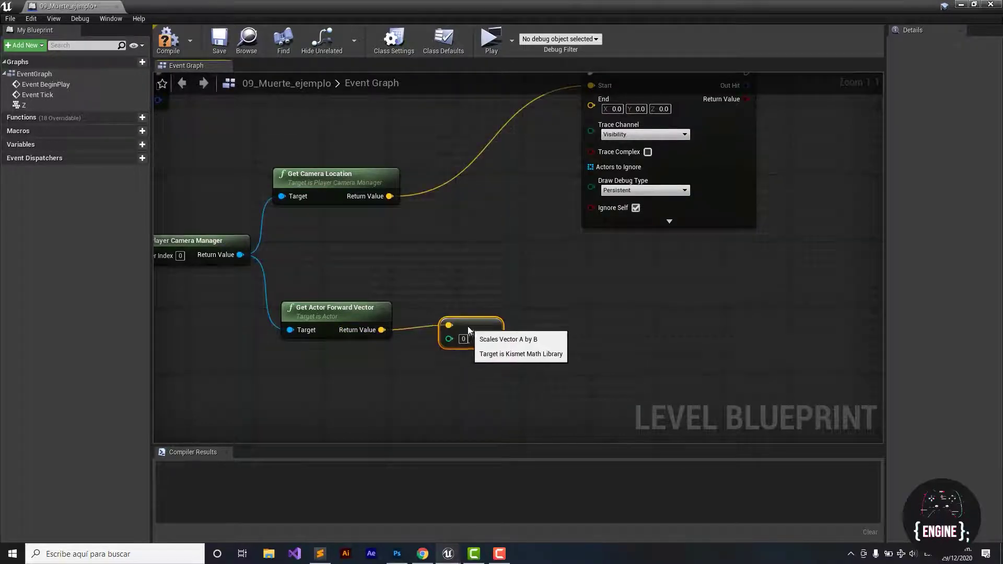
Move the LineTraceByChannel node further right so the whole node chain fits in view
right_click_drag(510, 256, 473, 265)
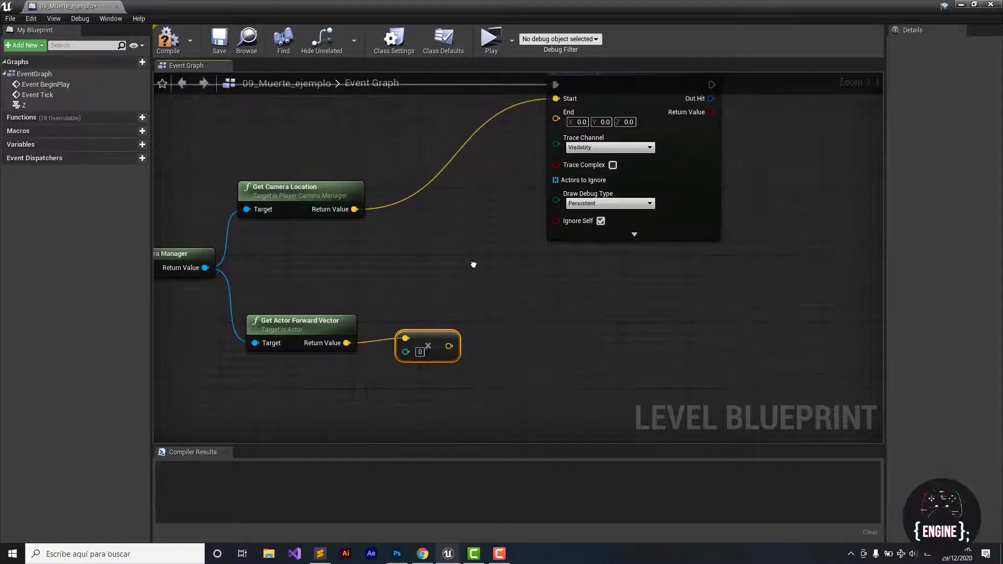
right_click_drag(622, 402, 501, 405)
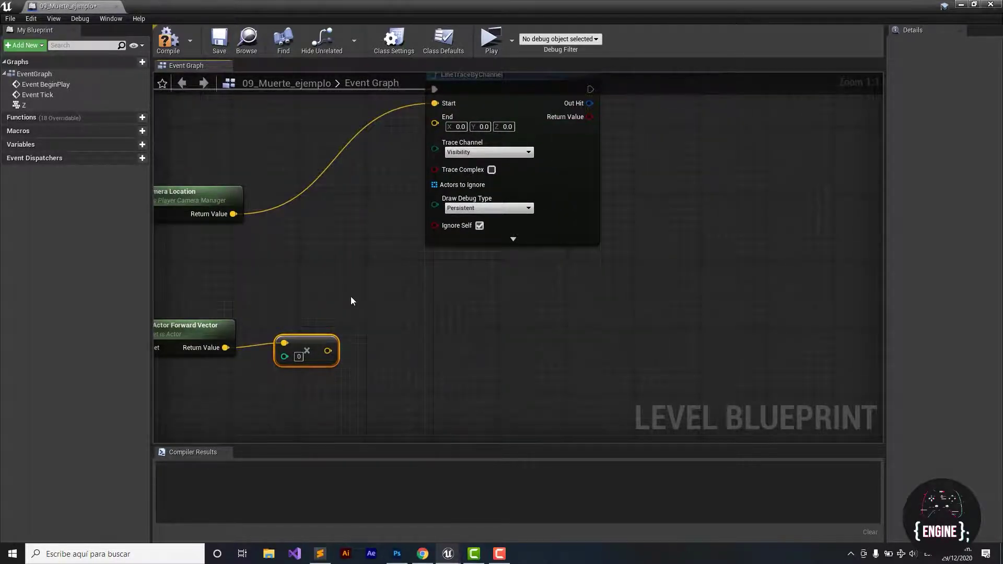
right_click_drag(358, 273, 481, 315)
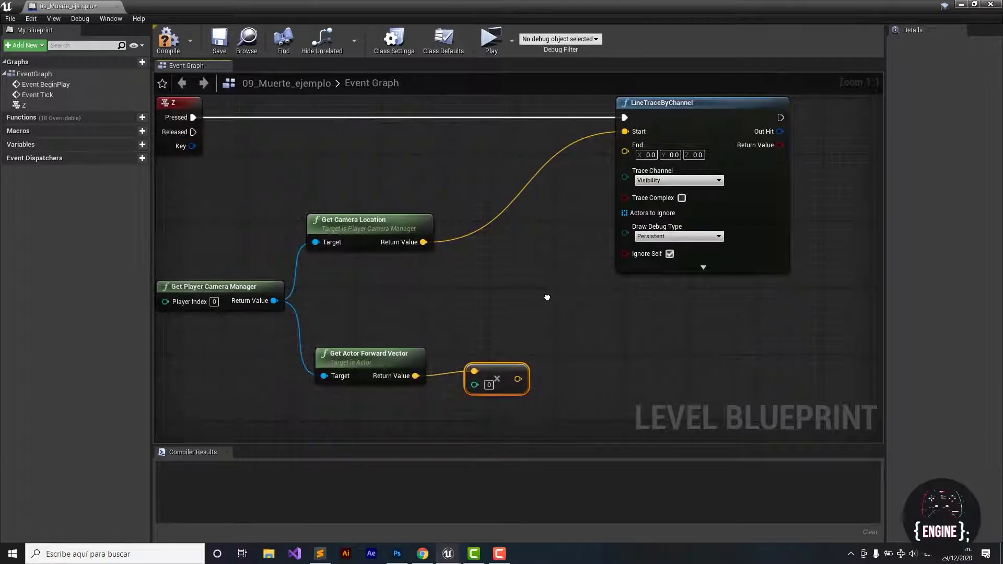
left_click_drag(627, 119, 686, 118)
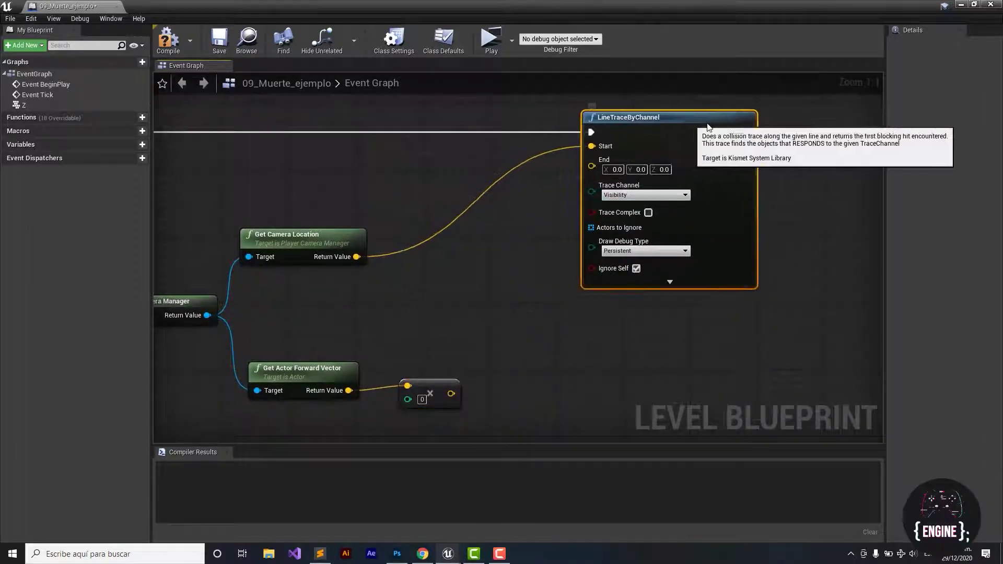
right_click_drag(393, 312, 505, 295)
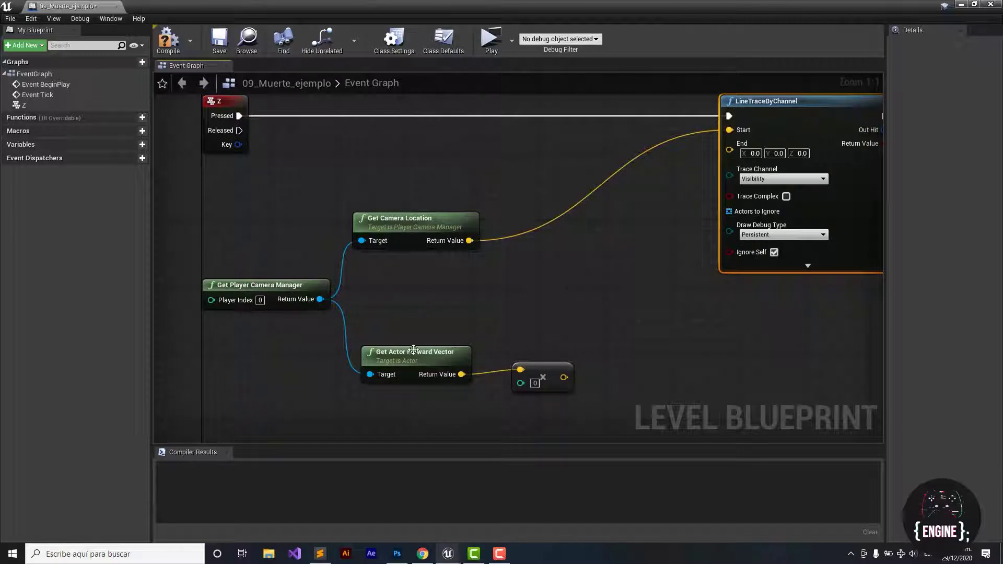
right_click_drag(507, 315, 434, 329)
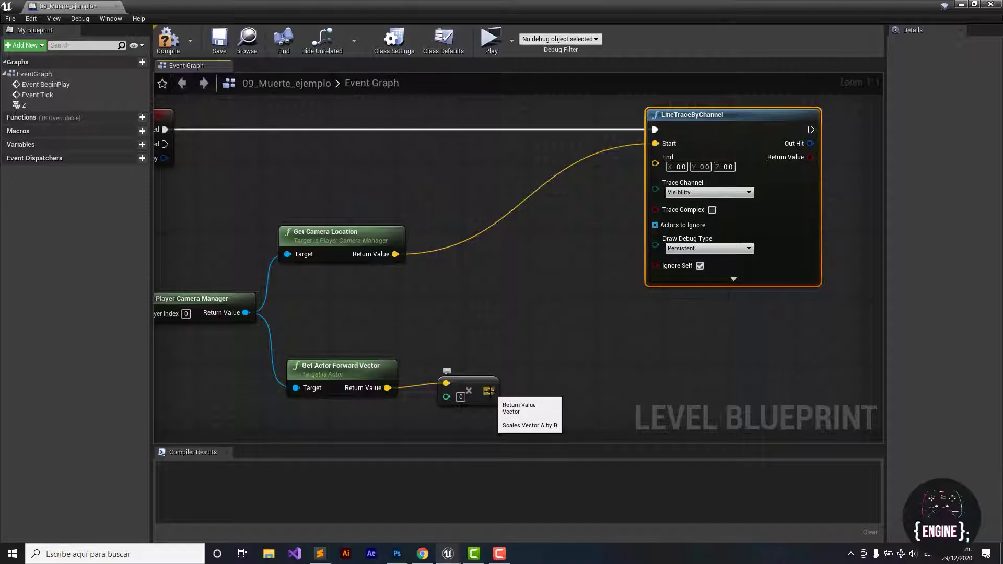
Add a vector + vector node with the multiply result in its second input
left_click_drag(489, 391, 543, 333)
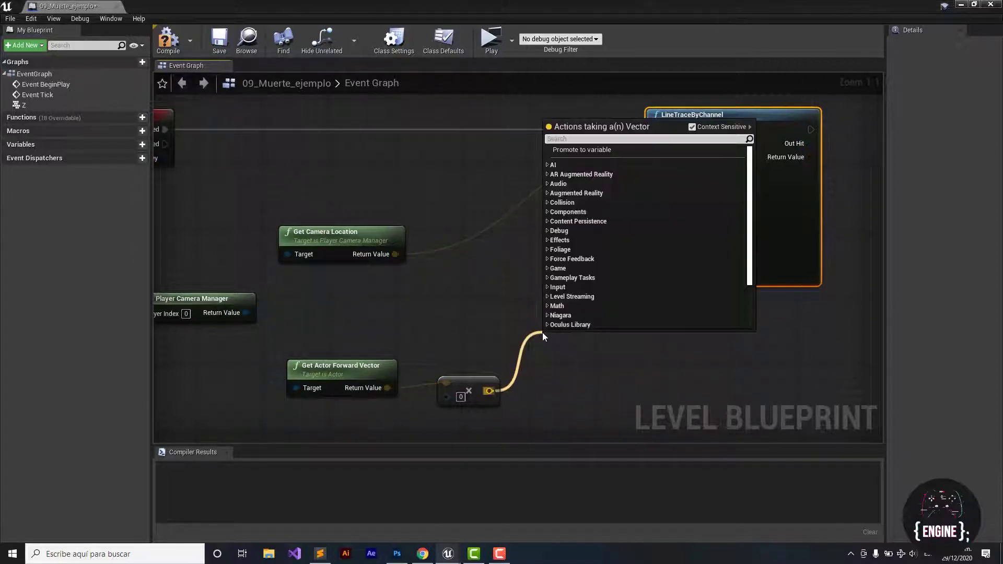
type("vec")
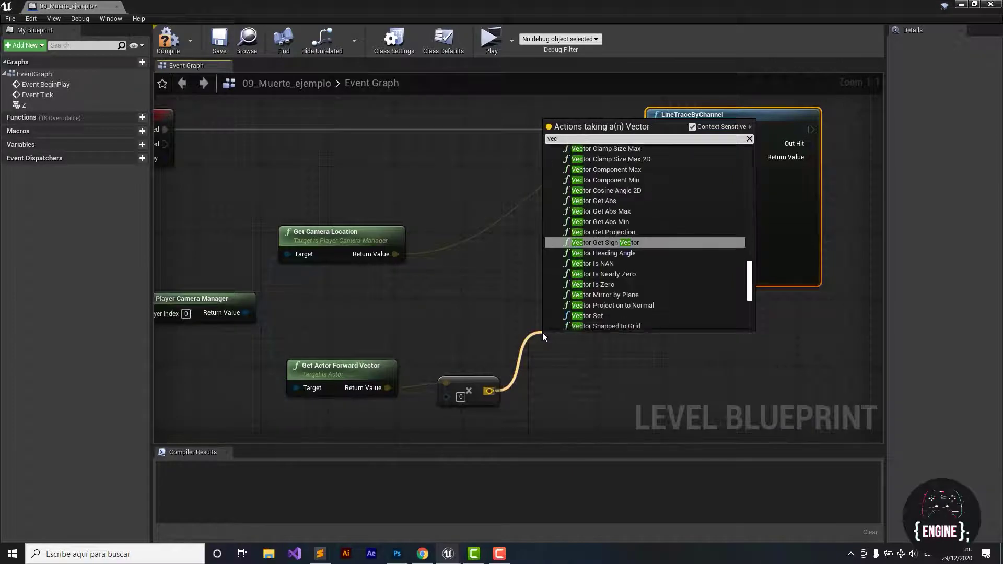
type("to")
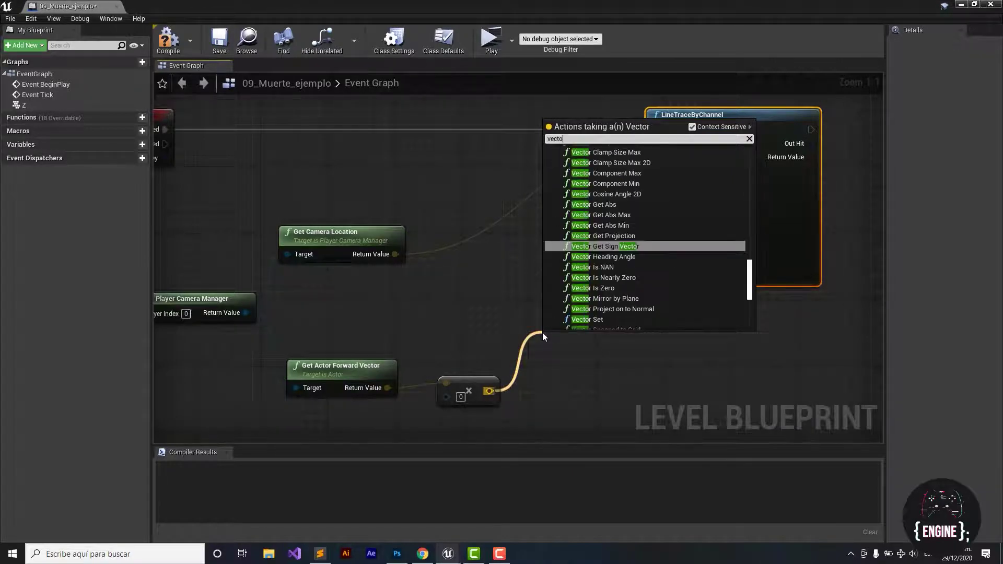
type("r+")
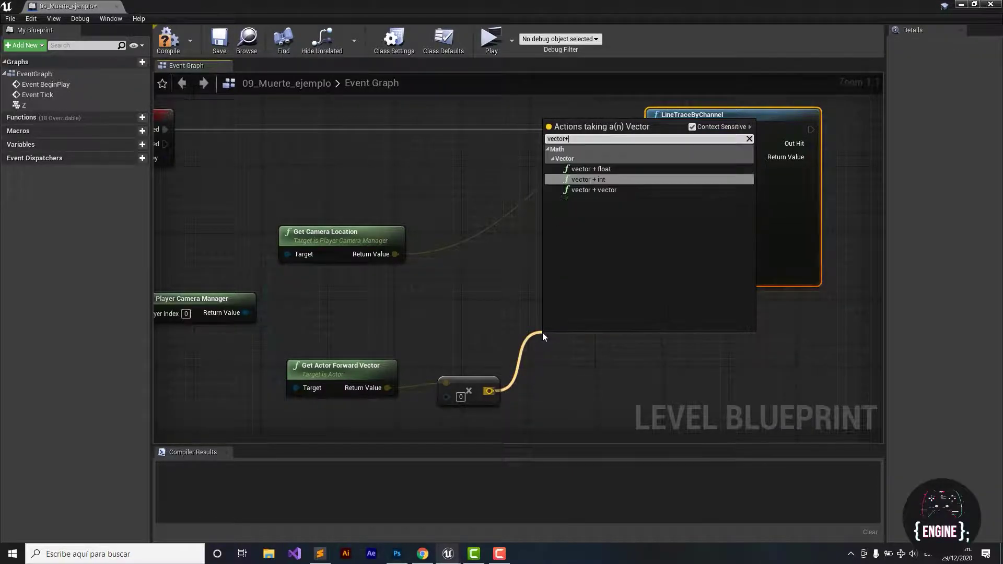
left_click(636, 189)
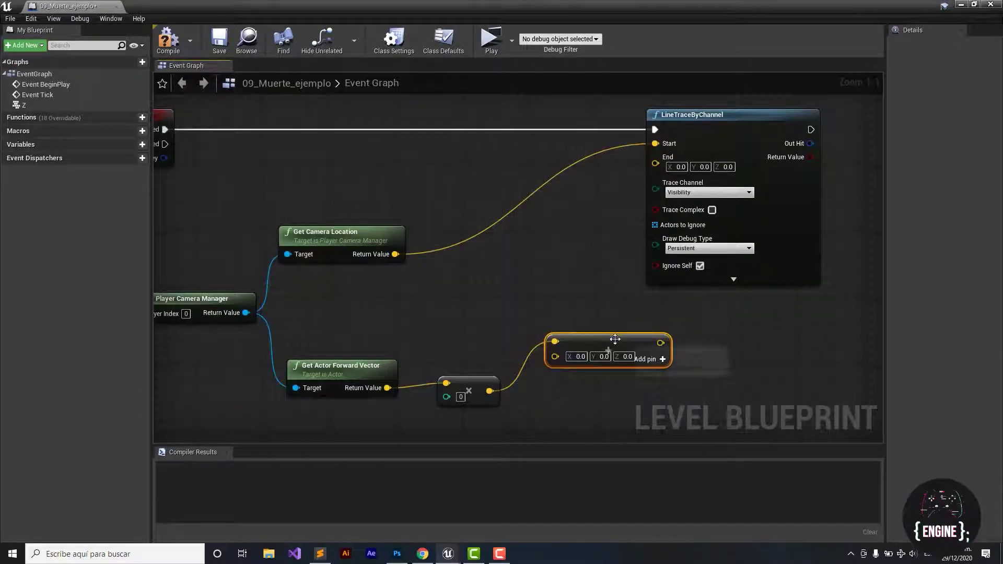
left_click_drag(610, 337, 578, 278)
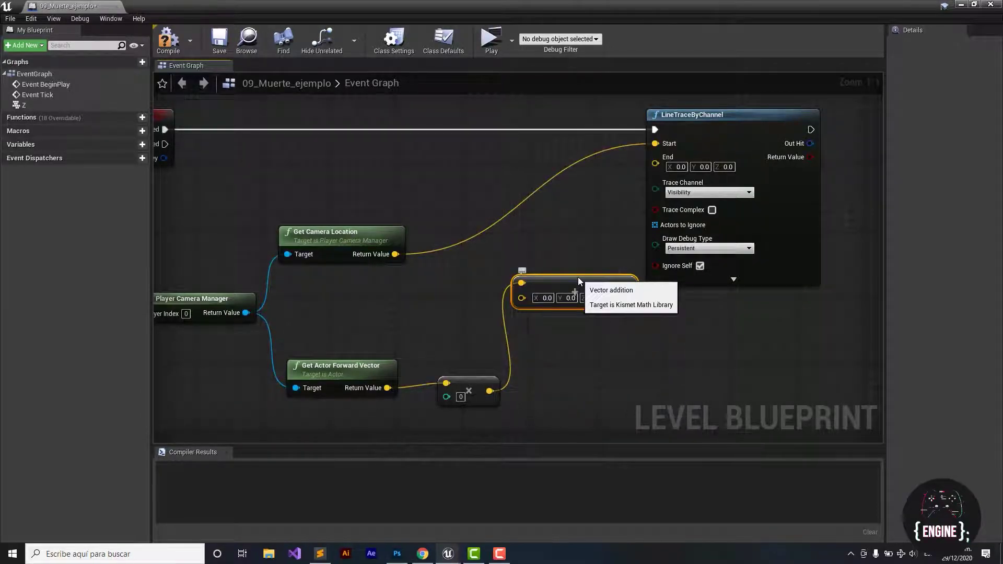
left_click(522, 283, "alt")
left_click_drag(489, 391, 522, 302)
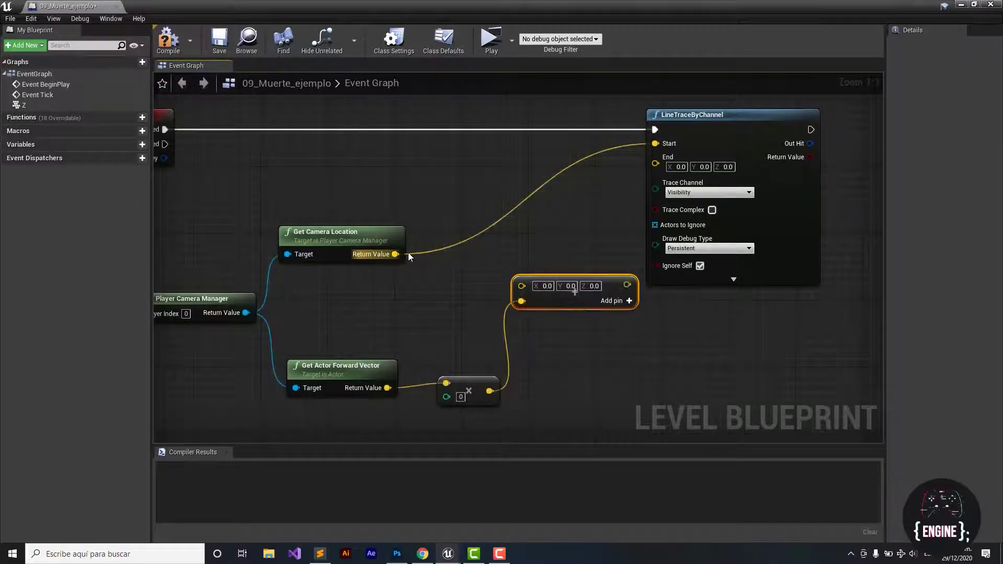
Wire the camera location into the addition and its sum into LineTraceByChannel's End
left_click_drag(395, 254, 523, 288)
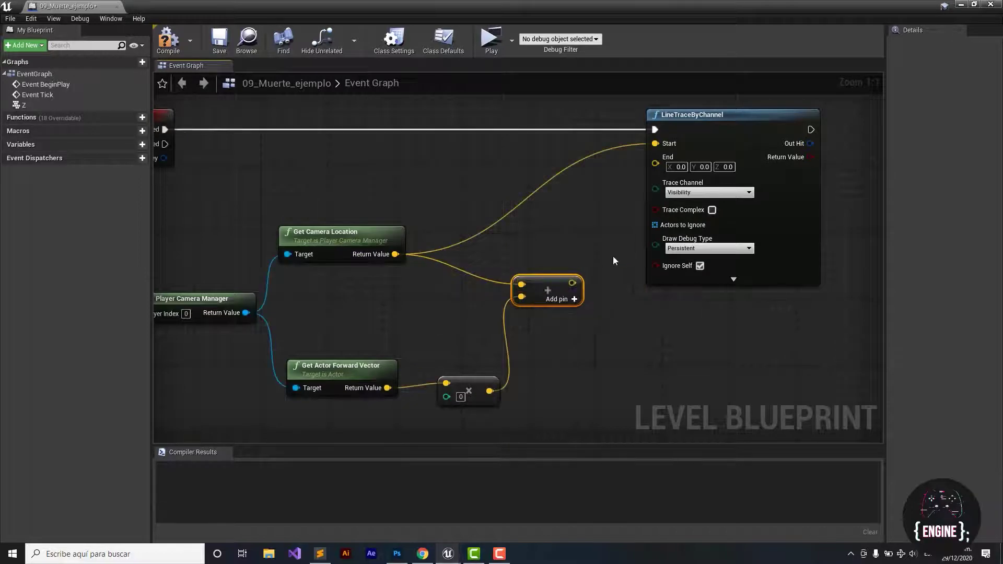
left_click_drag(574, 283, 655, 163)
mouse_move(619, 409)
right_mouse_down()
mouse_move(698, 411)
mouse_move(648, 359)
right_mouse_up()
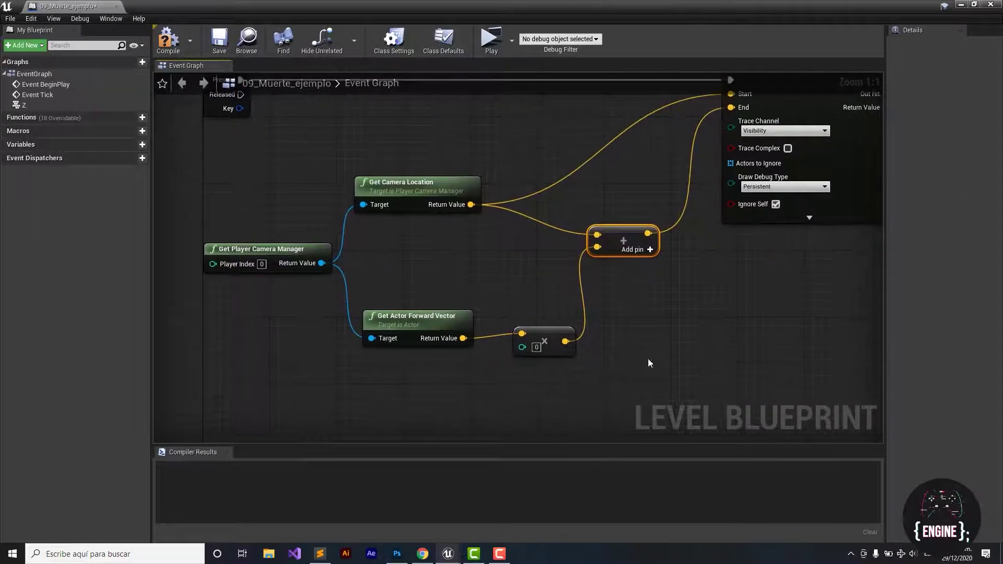
Set the multiply node's B value to 1024 so the forward vector reaches 1024 units ahead
left_click(535, 349)
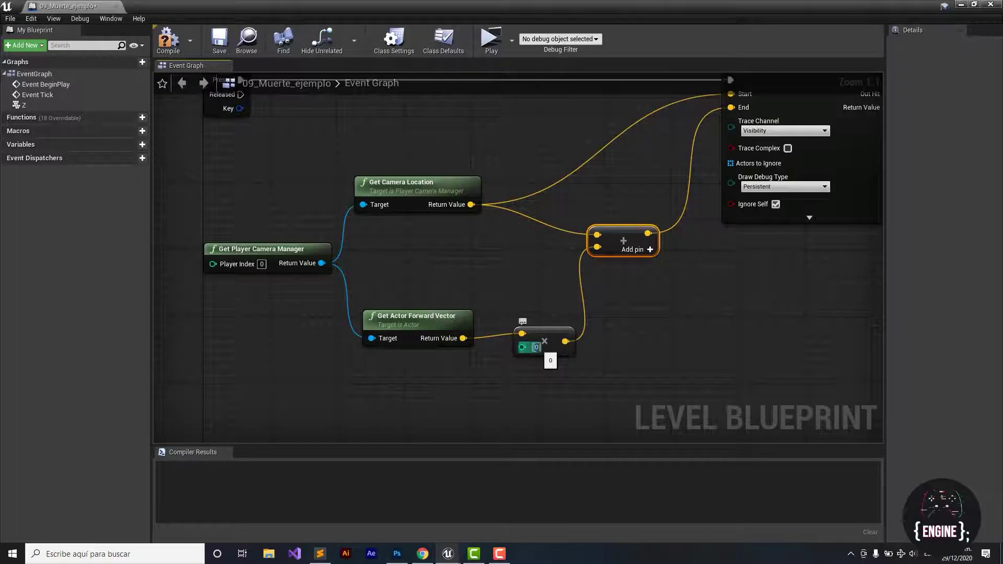
type("1024")
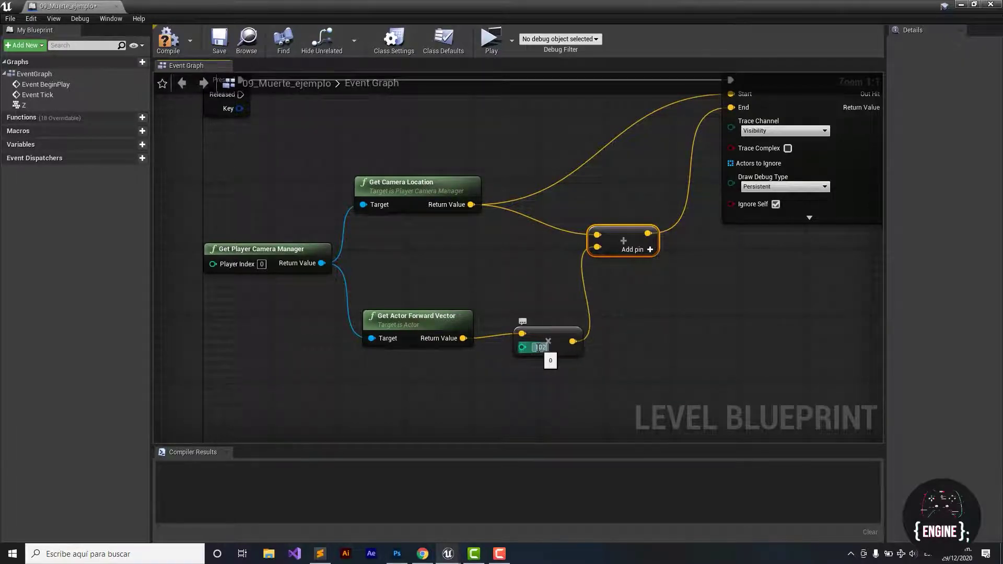
key("Return")
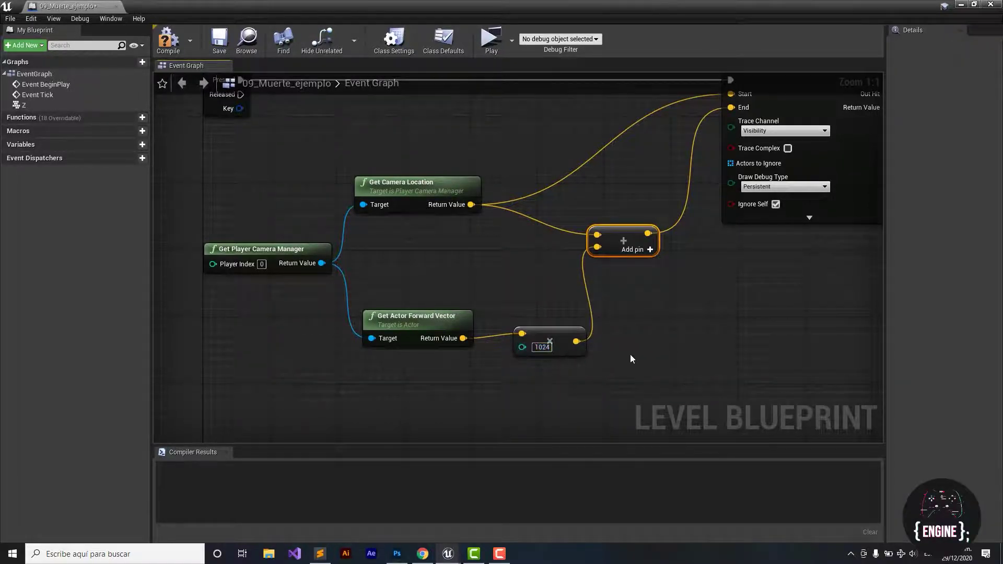
left_click(631, 354)
right_click_drag(631, 354, 583, 410)
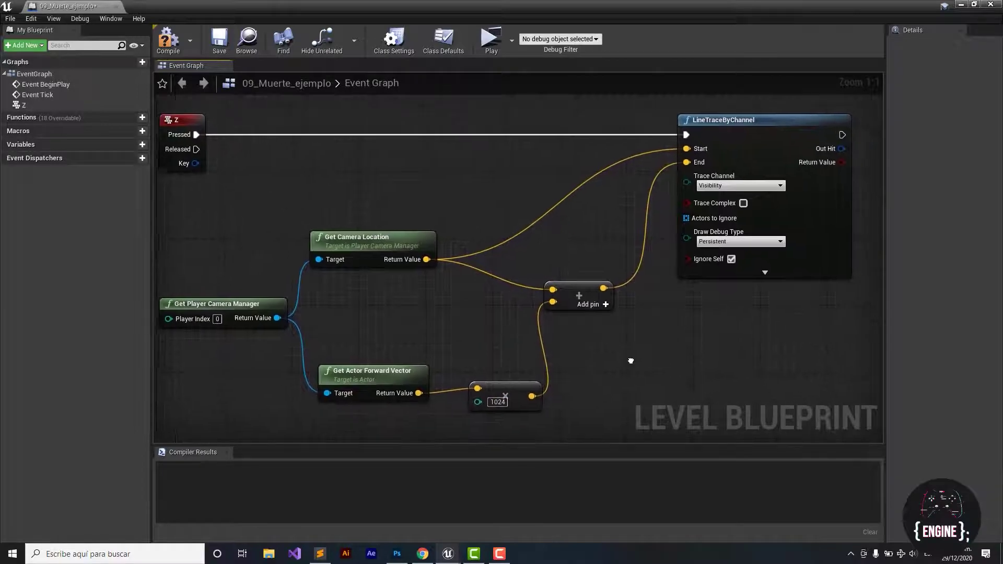
right_click_drag(628, 361, 653, 362)
right_click_drag(256, 107, 267, 116)
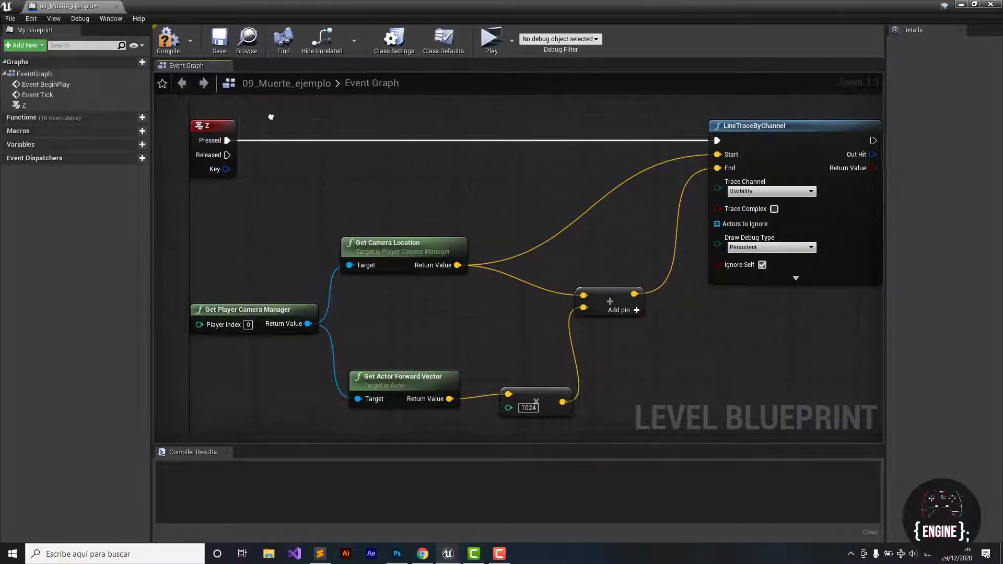
right_click_drag(400, 161, 343, 173)
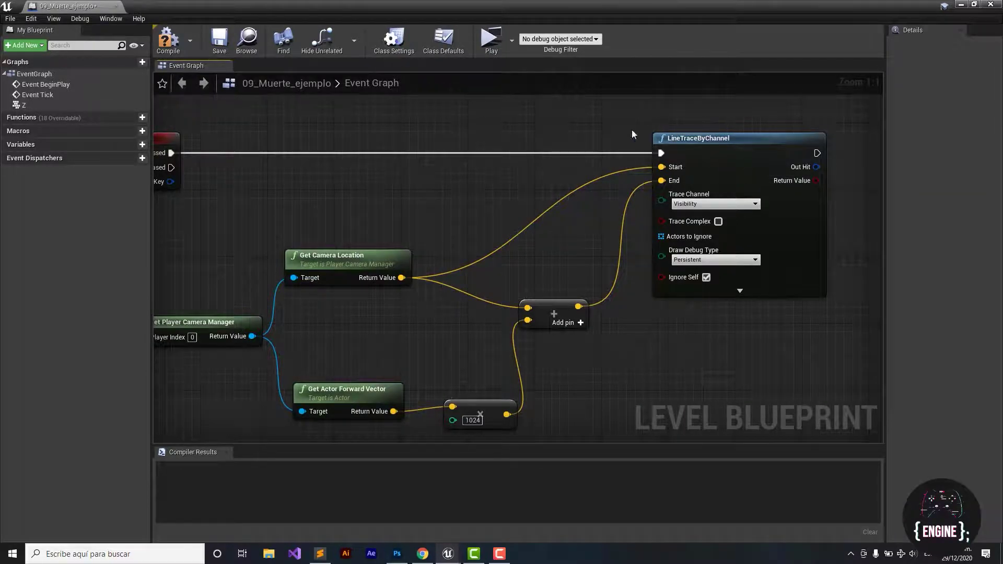
right_click_drag(521, 192, 574, 161)
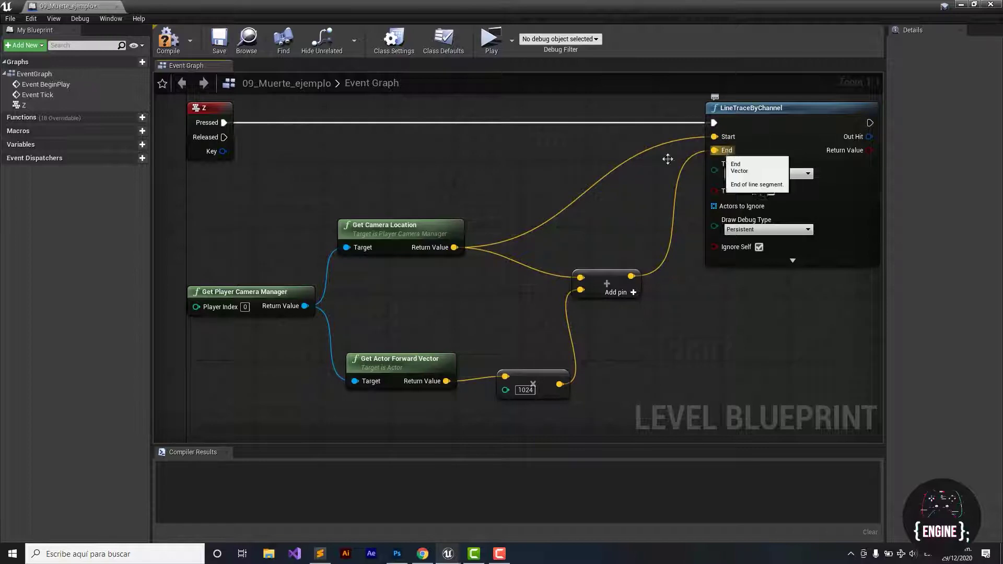
right_click_drag(350, 299, 373, 281)
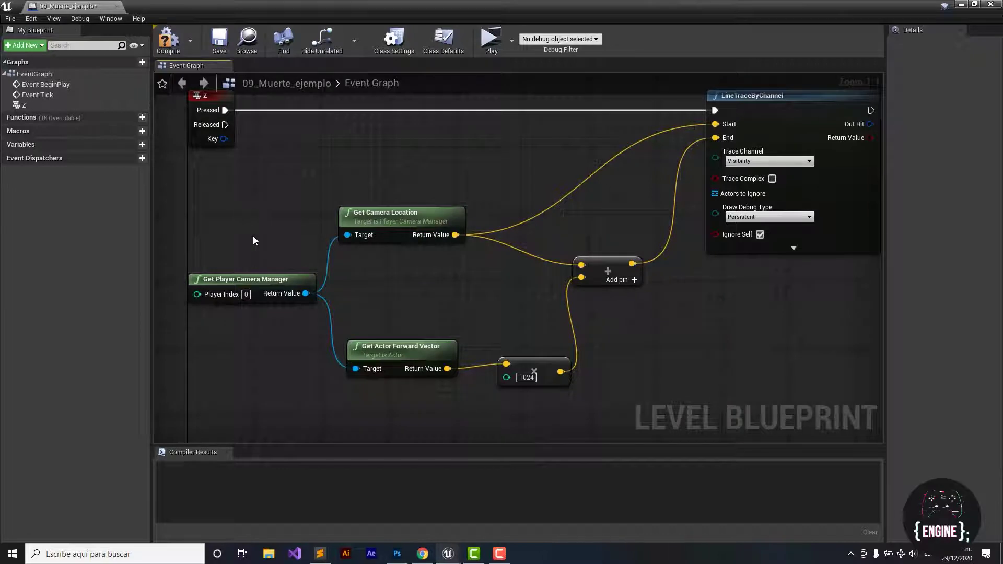
mouse_move(257, 235)
right_mouse_down()
mouse_move(257, 245)
mouse_move(275, 239)
right_mouse_up()
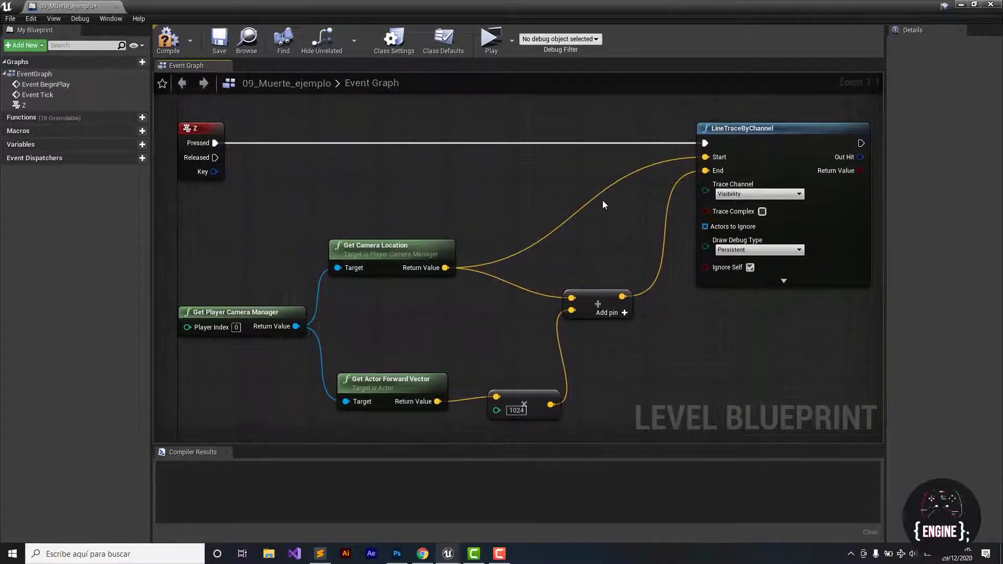
left_click(427, 243)
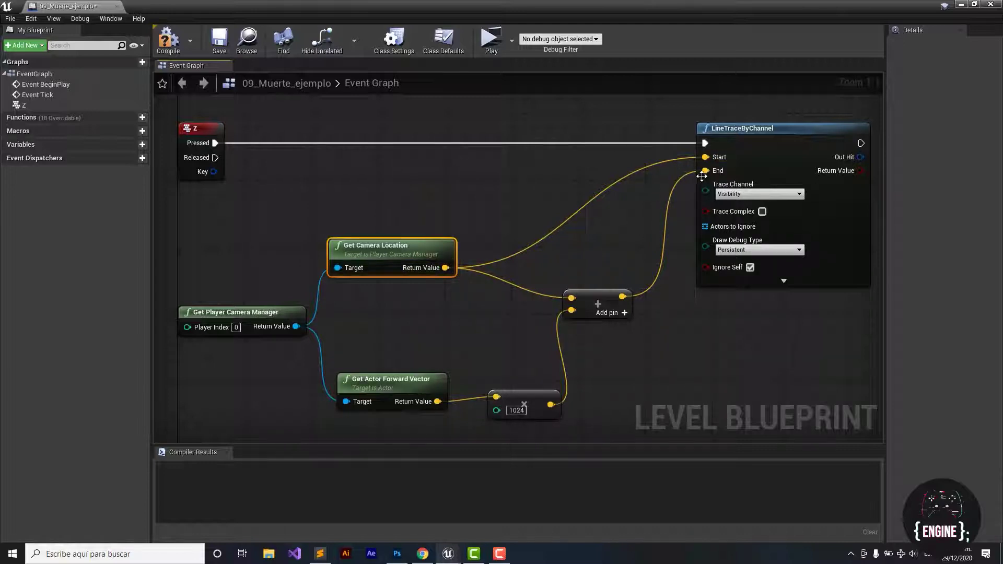
Inspect the Get Actor Forward Vector and multiply-by-1024 nodes that feed the vector addition
mouse_move(677, 375)
right_mouse_down()
mouse_move(671, 367)
mouse_move(690, 333)
right_mouse_up()
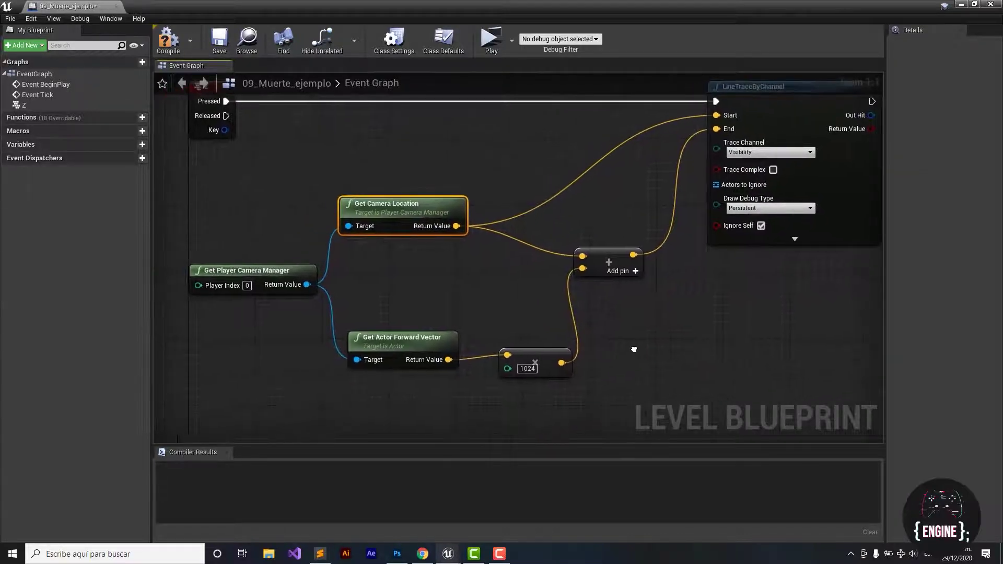
left_click(434, 343)
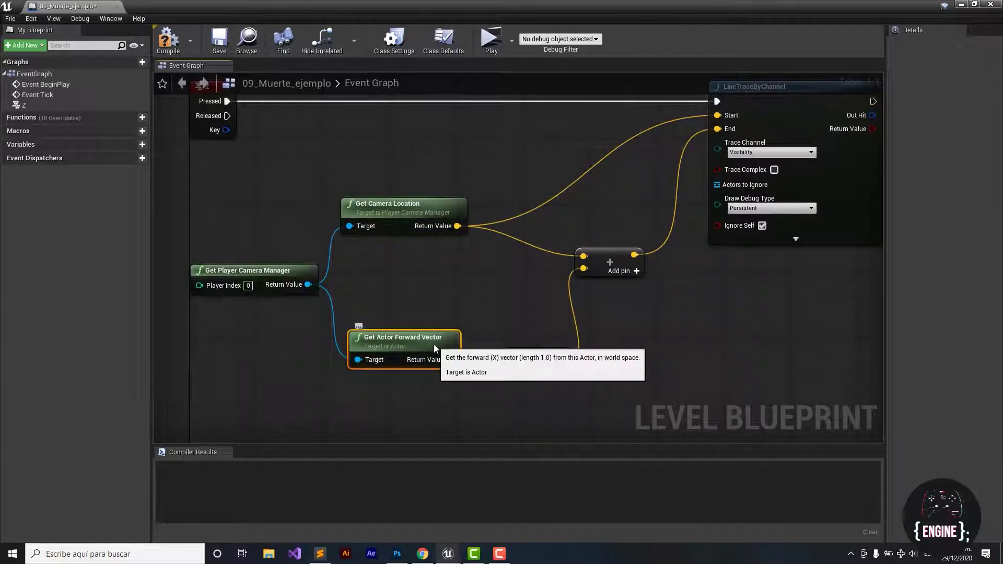
left_click(425, 265)
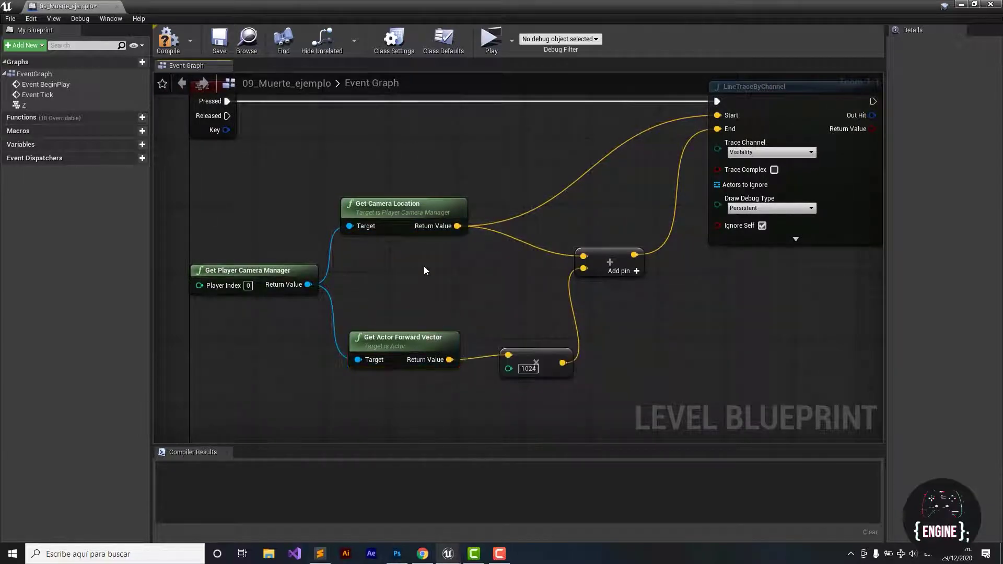
right_click_drag(461, 314, 411, 312)
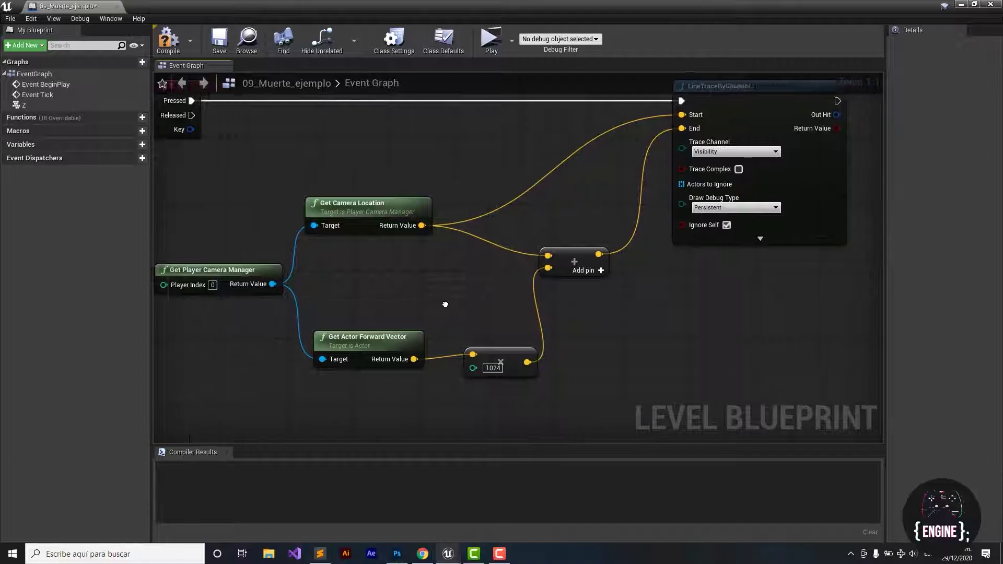
left_click(480, 359)
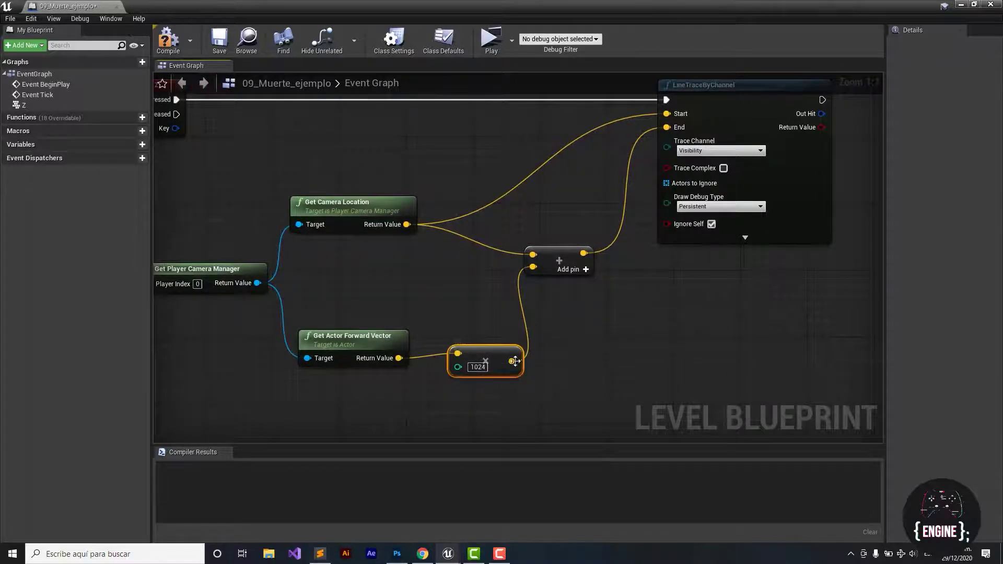
mouse_move(579, 333)
right_mouse_down()
mouse_move(568, 351)
mouse_move(543, 296)
right_mouse_up()
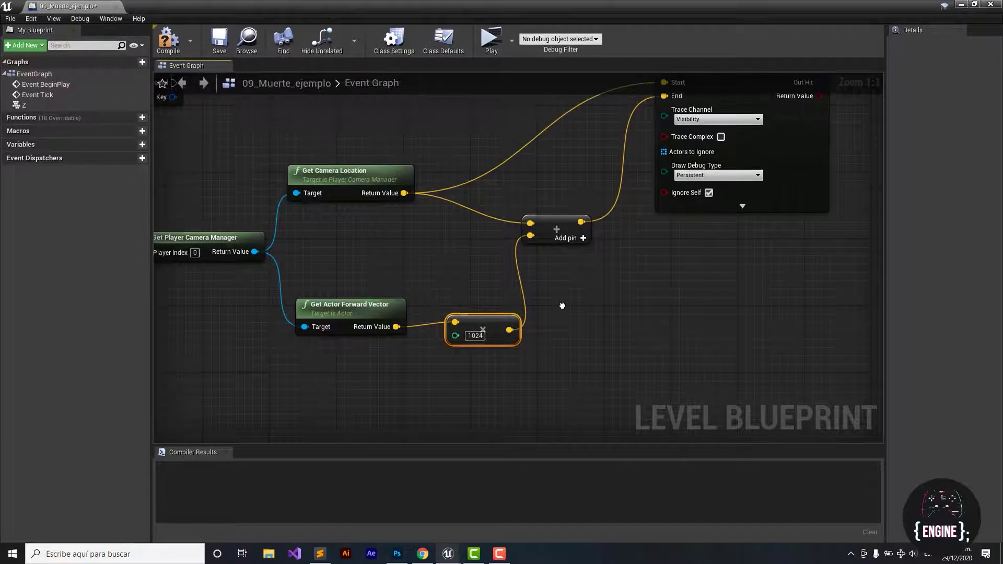
left_click(390, 314)
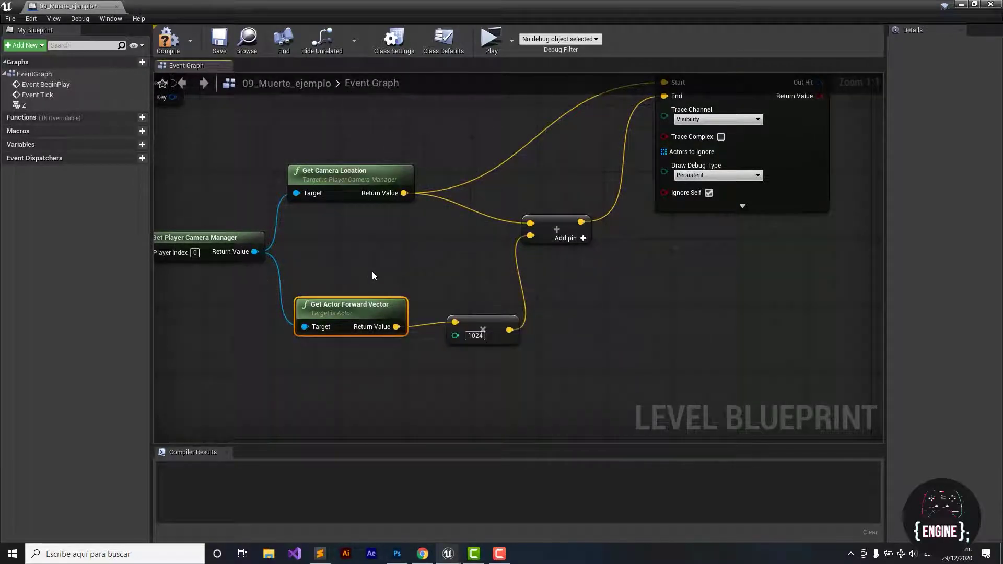
left_click(484, 322)
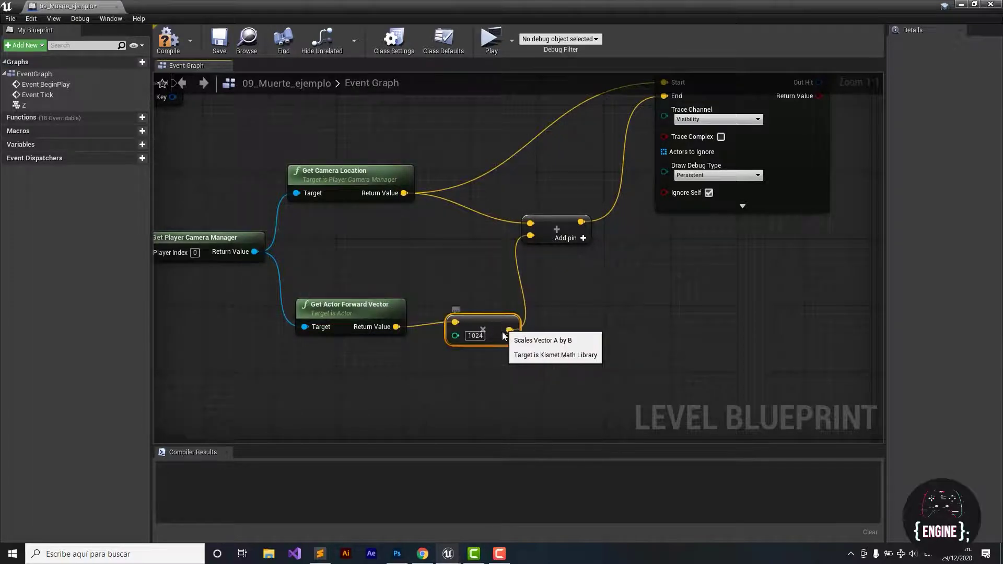
Move the vector Add node closer to LineTraceByChannel, still feeding its End input
right_click_drag(566, 306, 535, 321)
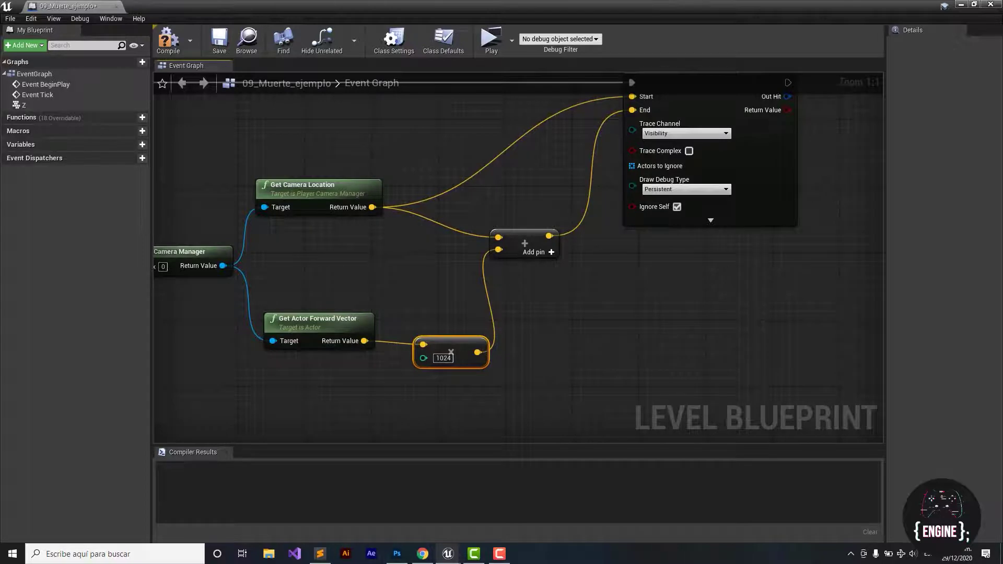
right_click_drag(548, 308, 511, 325)
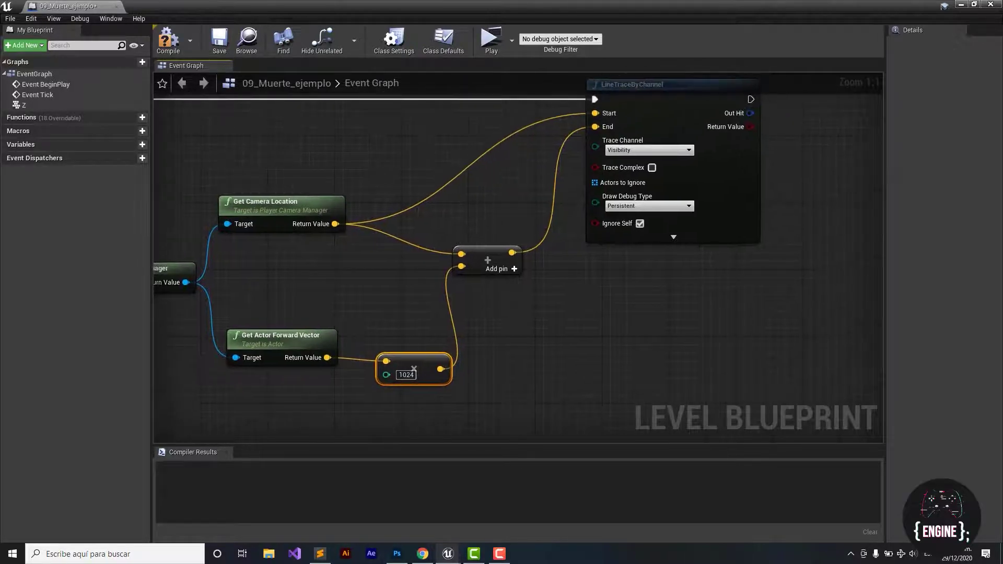
right_click_drag(460, 249, 428, 262)
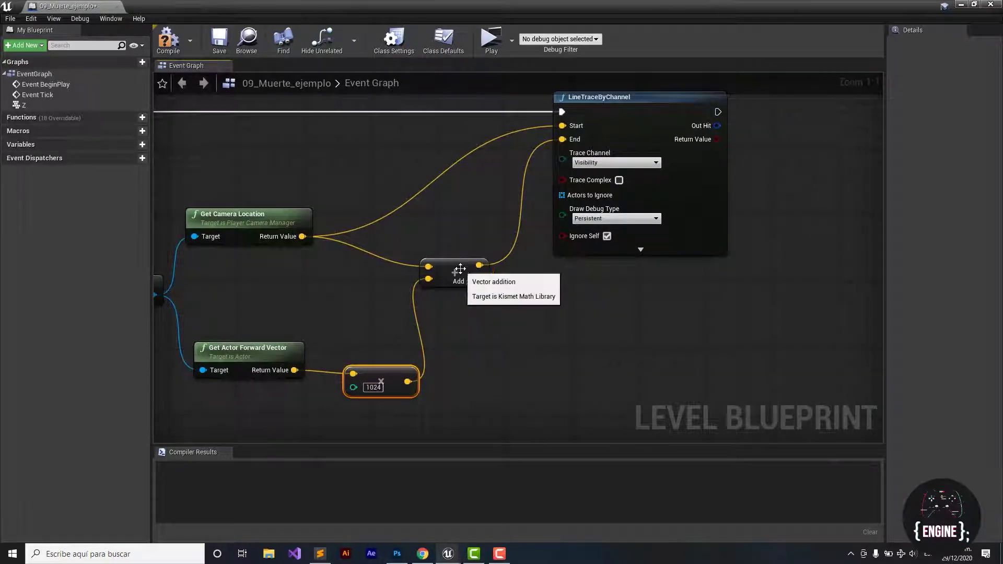
mouse_move(463, 271)
left_mouse_down()
mouse_move(486, 263)
mouse_move(465, 258)
left_mouse_up()
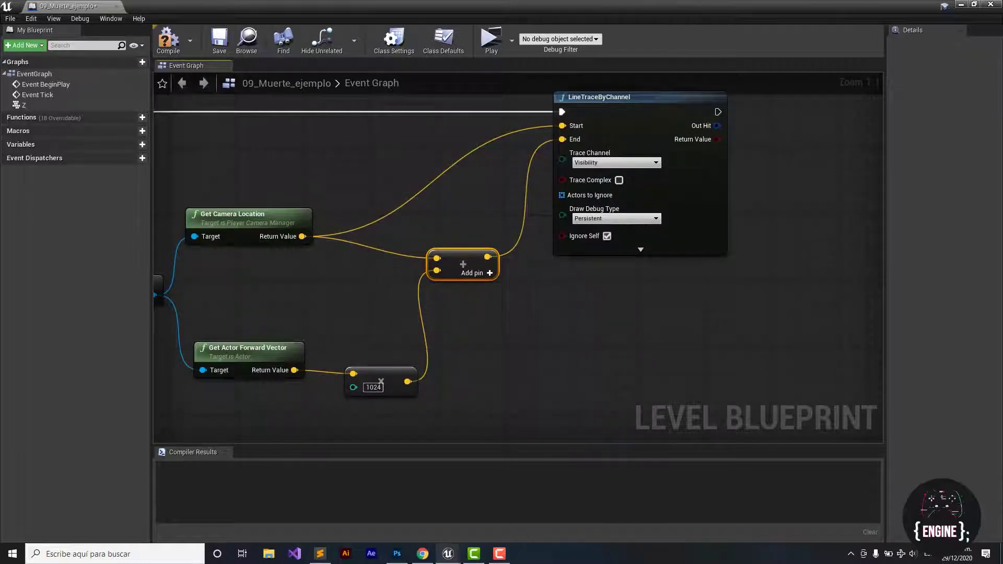
right_click_drag(353, 304, 380, 303)
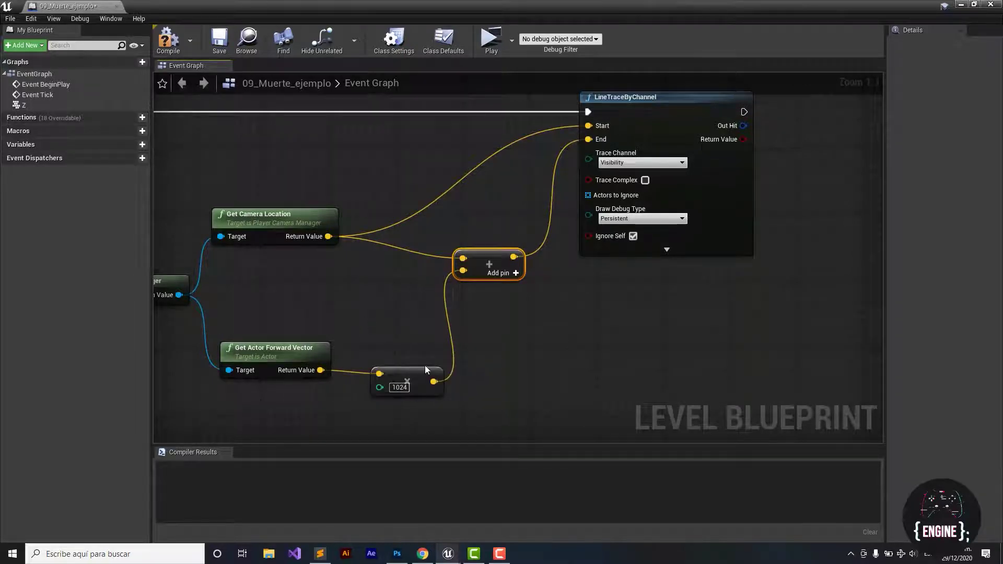
Keep the trace channel as Visibility and compile the 09_Muerte_ejemplo Level Blueprint successfully
left_click(642, 162)
left_click(555, 308)
mouse_move(385, 297)
right_mouse_down()
mouse_move(550, 316)
mouse_move(499, 324)
right_mouse_up()
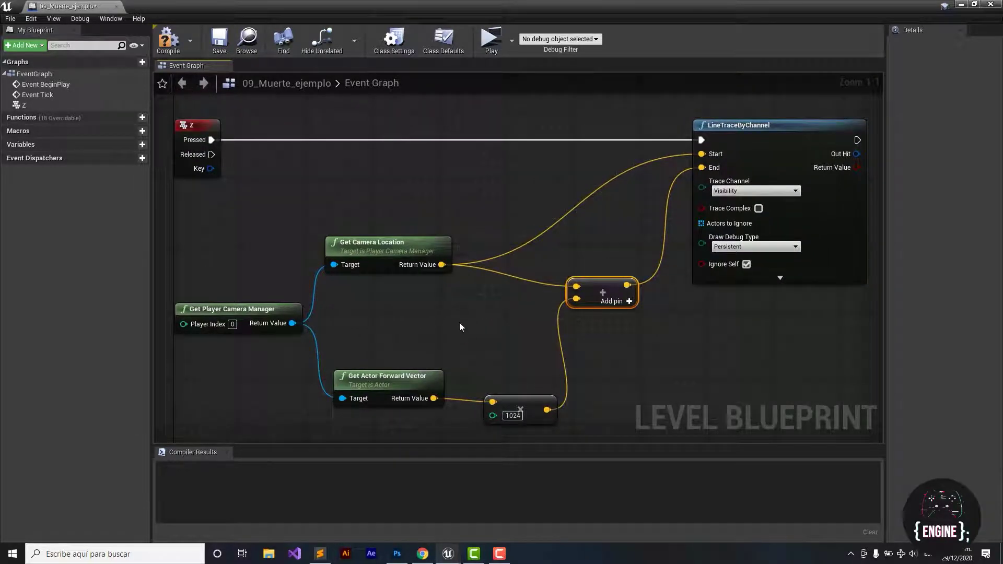
right_click_drag(625, 231, 465, 248)
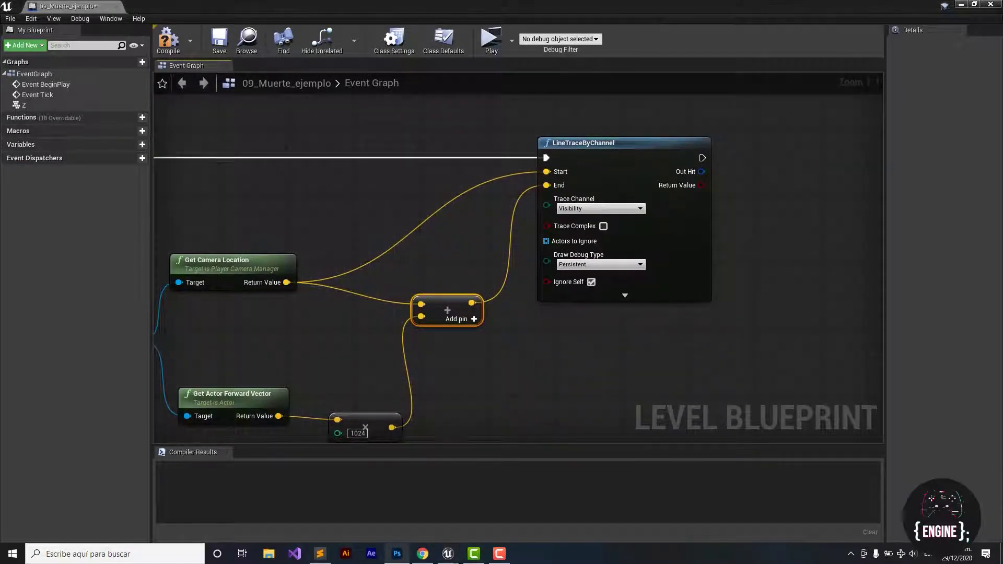
right_click_drag(539, 343, 446, 372)
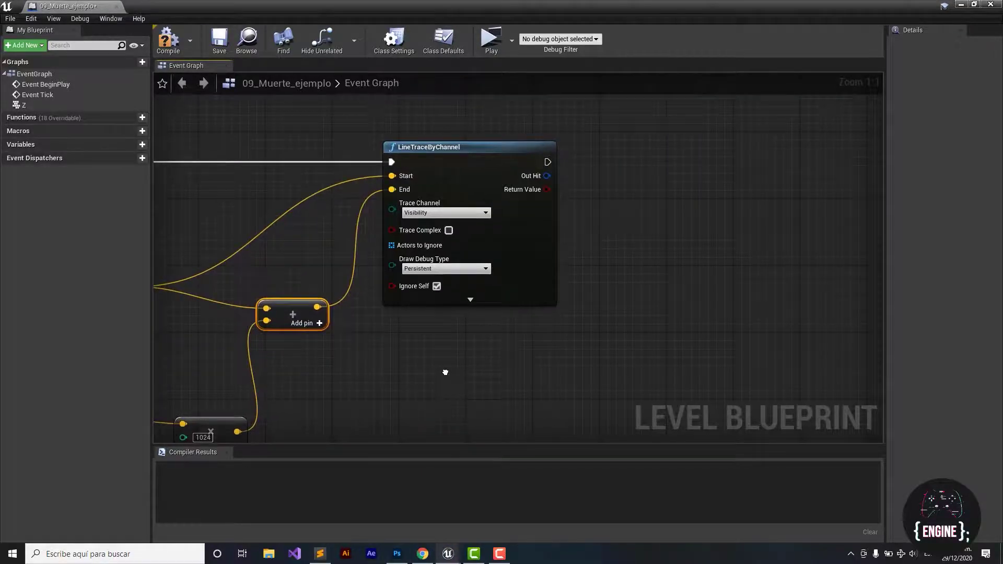
right_click_drag(470, 262, 245, 241)
left_click(168, 39)
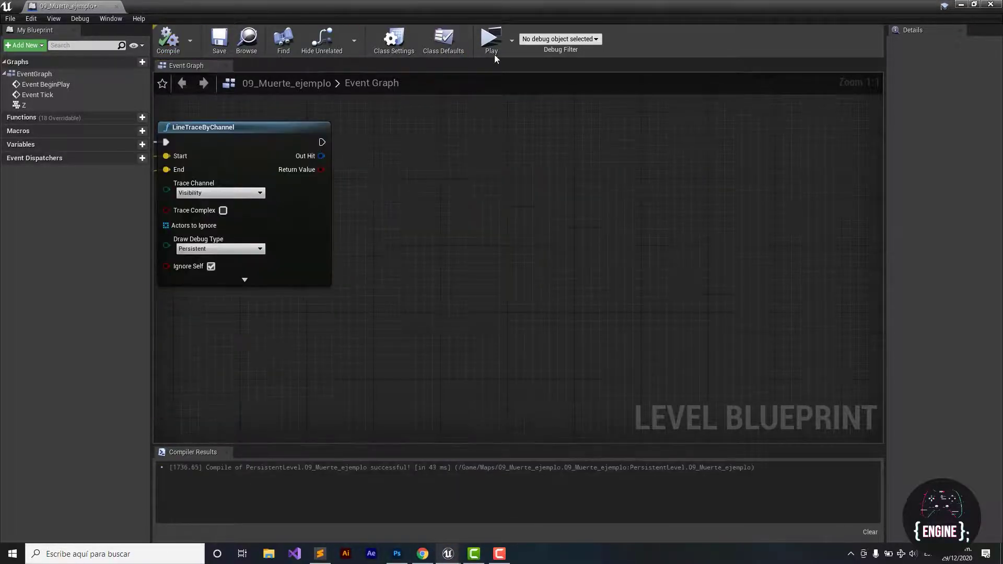
Play the level and fire eight traces at the checkered floor, leaving red debug lines
left_click(961, 5)
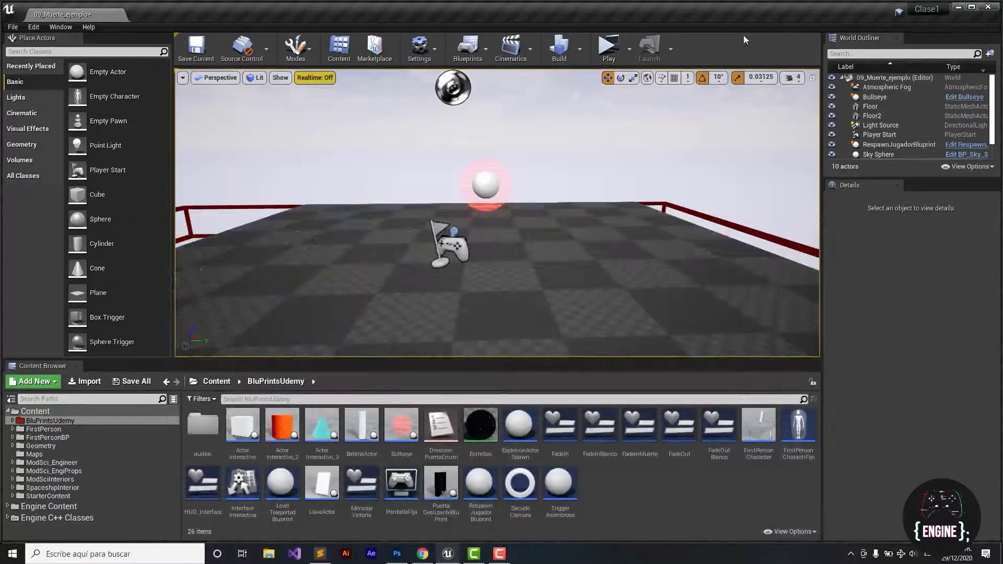
left_click(609, 52)
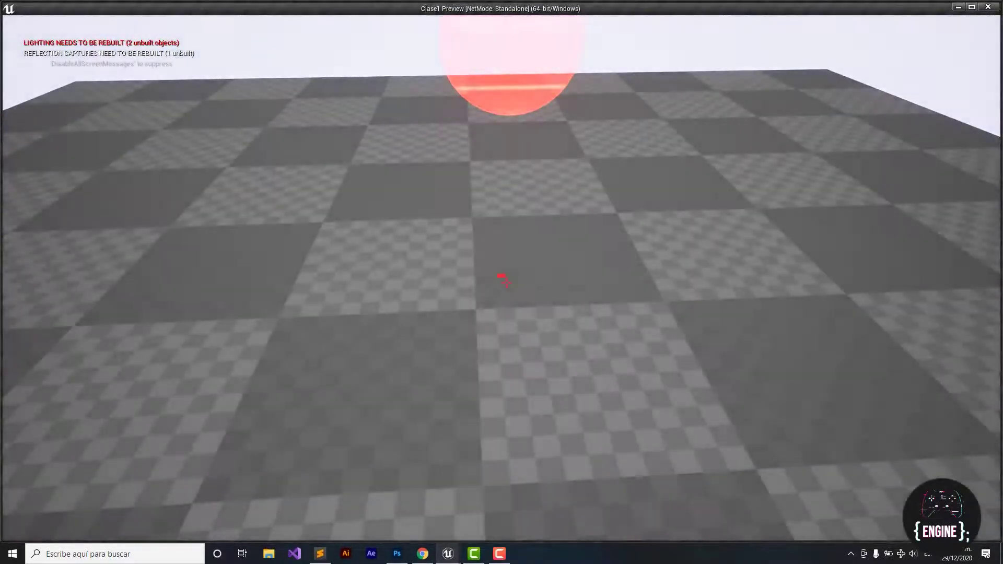
left_click(506, 283)
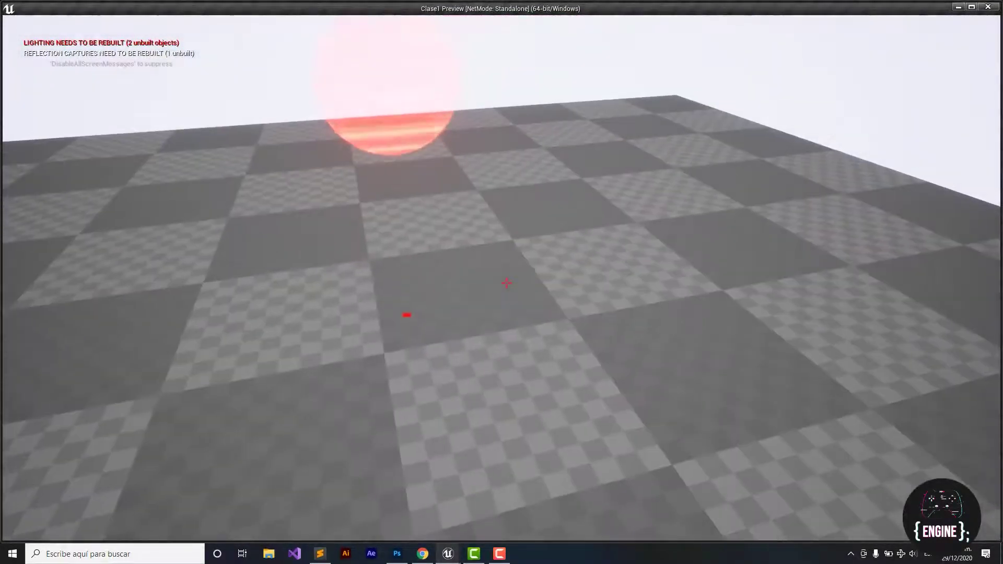
left_click(507, 283)
left_click(506, 283)
left_click(507, 283)
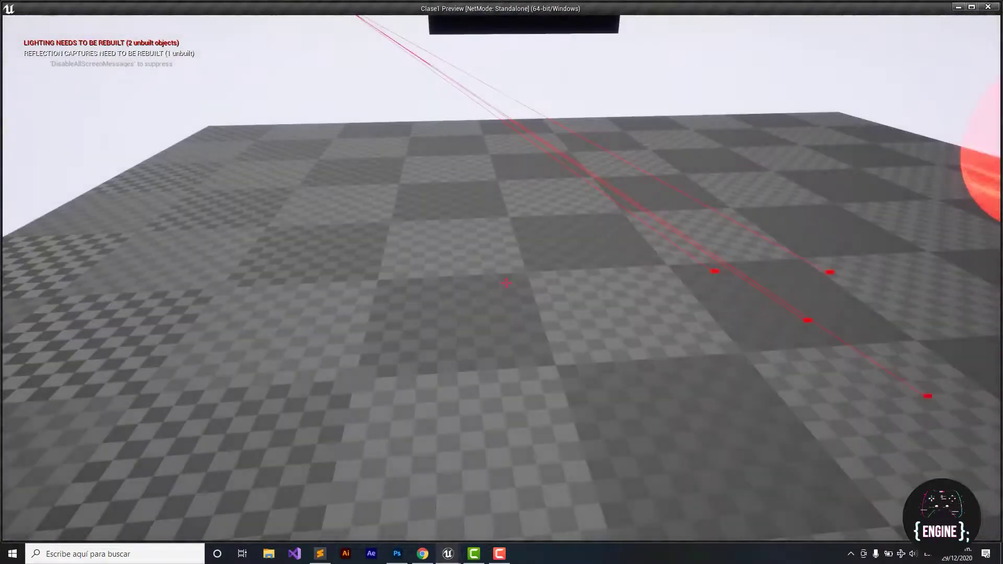
left_click(506, 282)
left_click(506, 283)
left_click(506, 283)
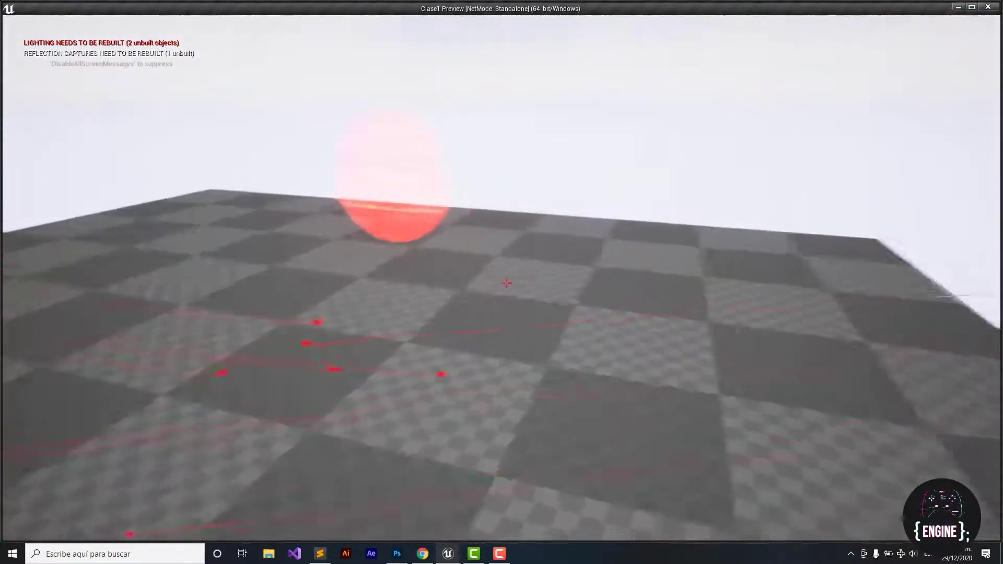
left_click(507, 283)
key("Escape")
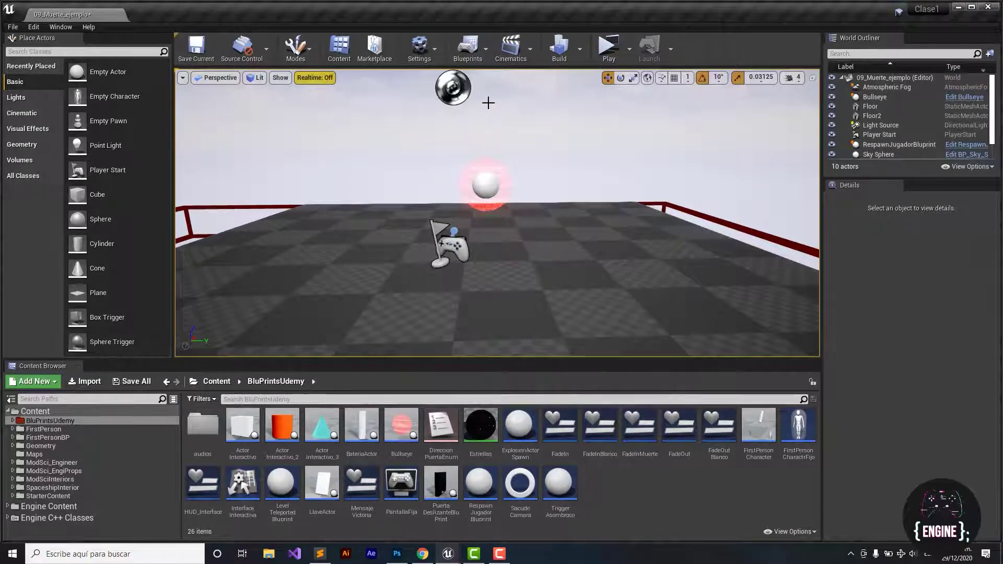
Reopen the Level Blueprint from the Blueprints menu
left_click(485, 47)
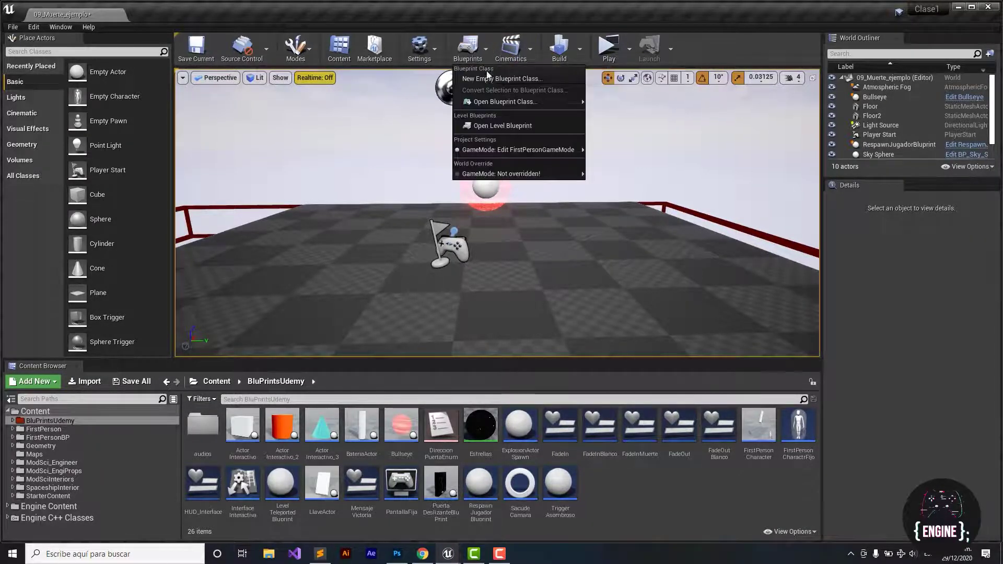
left_click(499, 125)
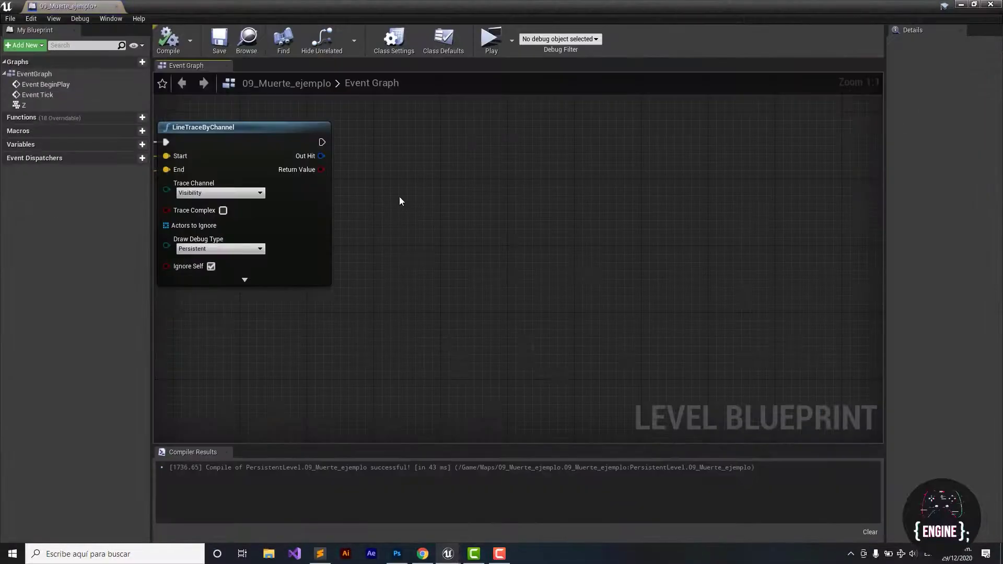
right_click(398, 198)
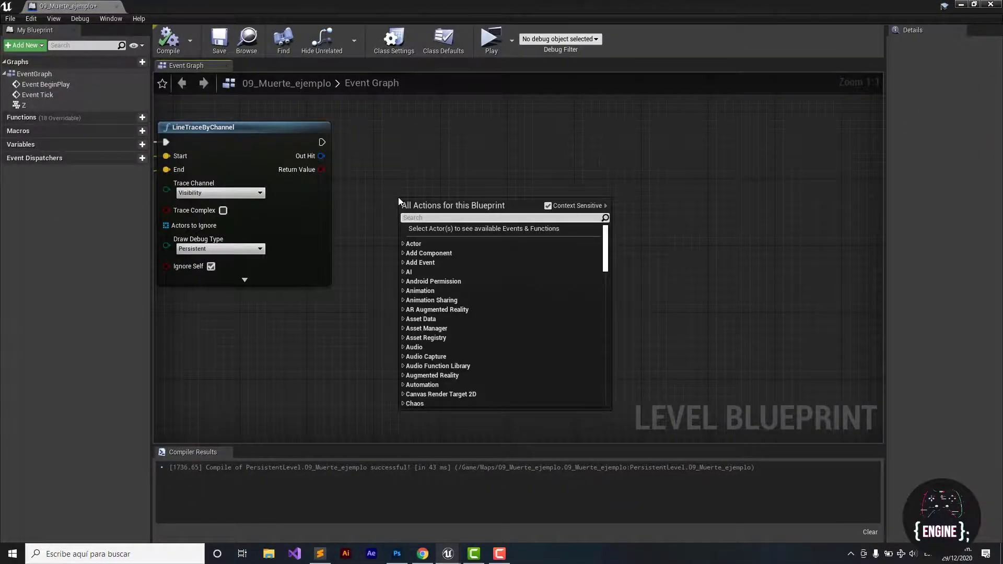
Place a Break Hit Result node, wire LineTraceByChannel's Out Hit into it, and minimize the Blueprint
type("breakhi")
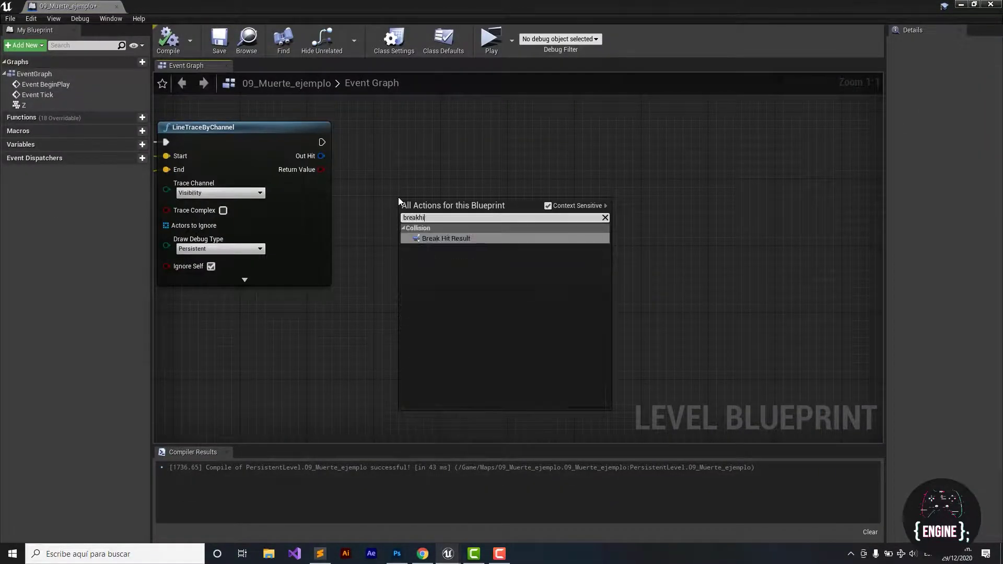
key("Return")
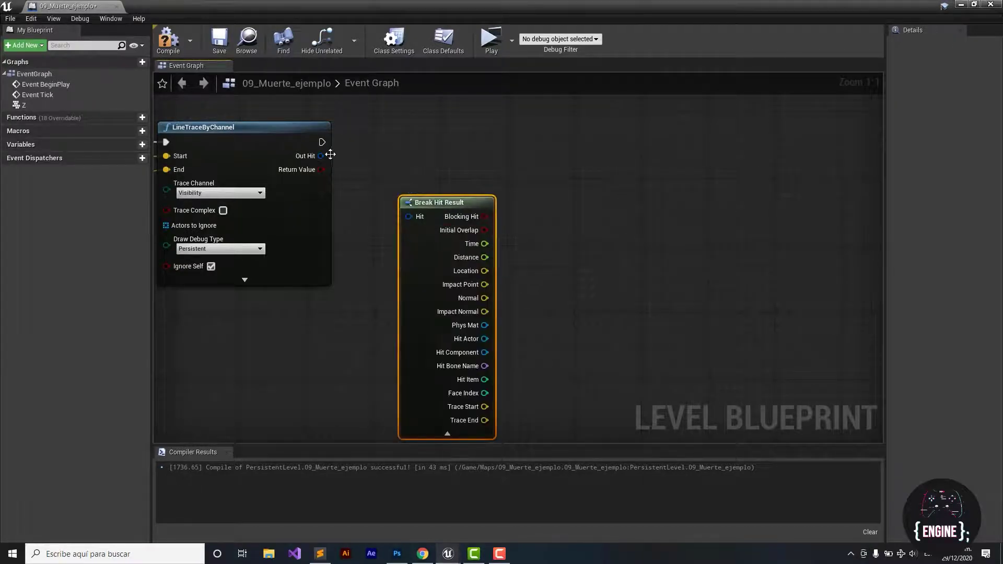
left_click_drag(320, 156, 416, 222)
mouse_move(449, 174)
right_mouse_down()
mouse_move(424, 167)
mouse_move(450, 181)
right_mouse_up()
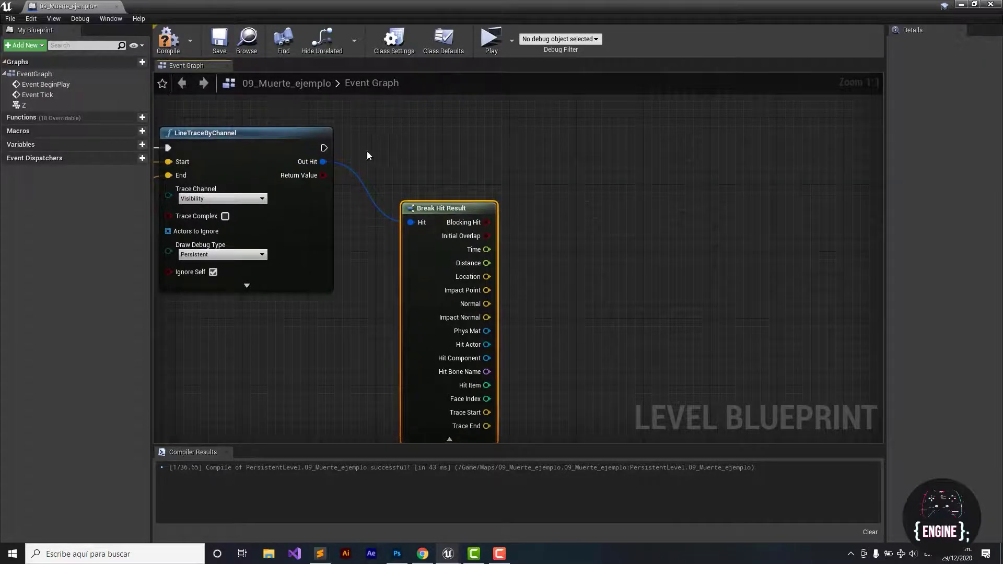
left_click(961, 5)
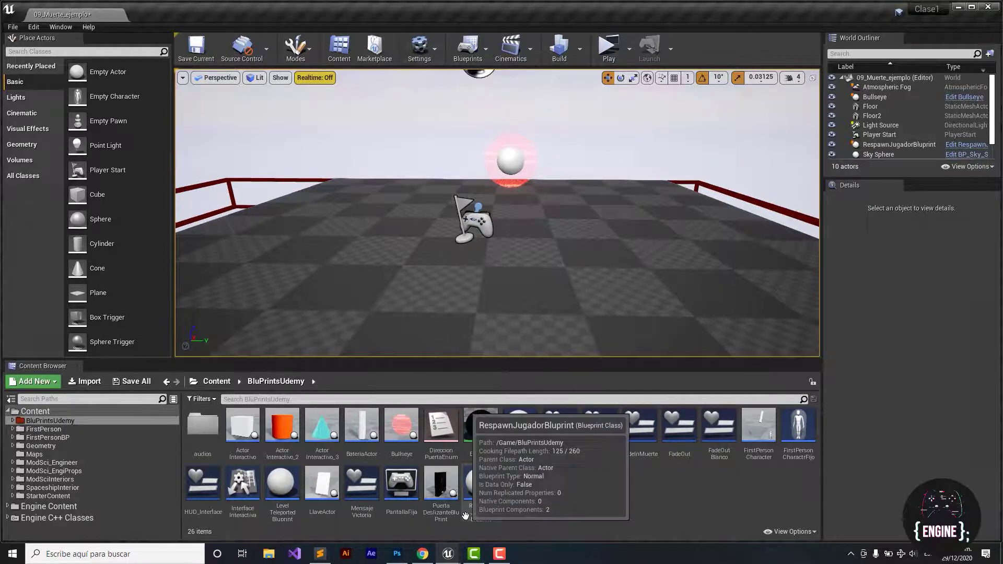
Orbit the viewport camera around the level, then reopen the 09_Muerte_ejemplo Level Blueprint
right_click_drag(559, 249, 605, 150)
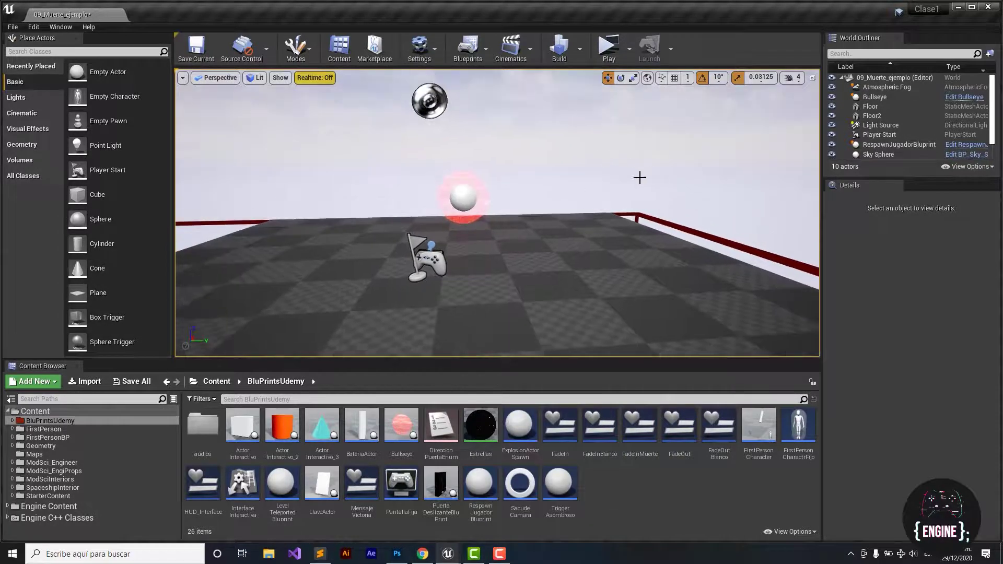
right_click_drag(705, 207, 726, 172)
right_click_drag(738, 258, 679, 292)
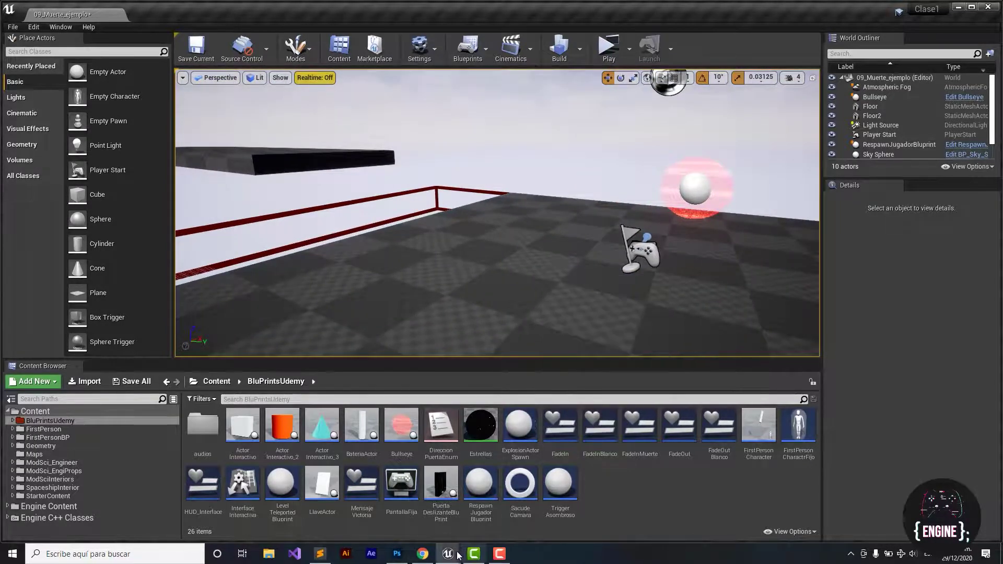
right_click_drag(560, 323, 596, 340)
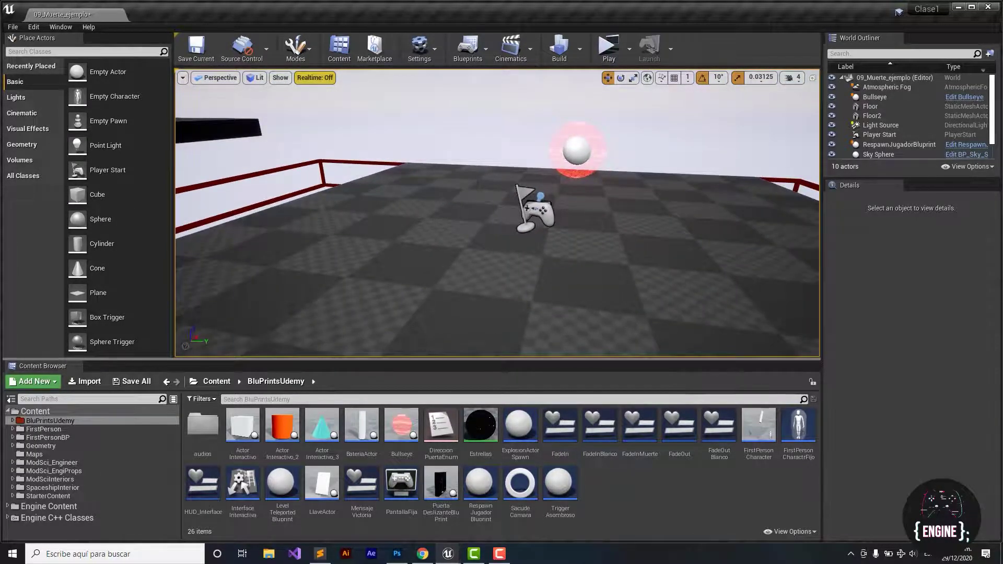
mouse_move(611, 231)
right_mouse_down()
mouse_move(610, 215)
mouse_move(601, 240)
right_mouse_up()
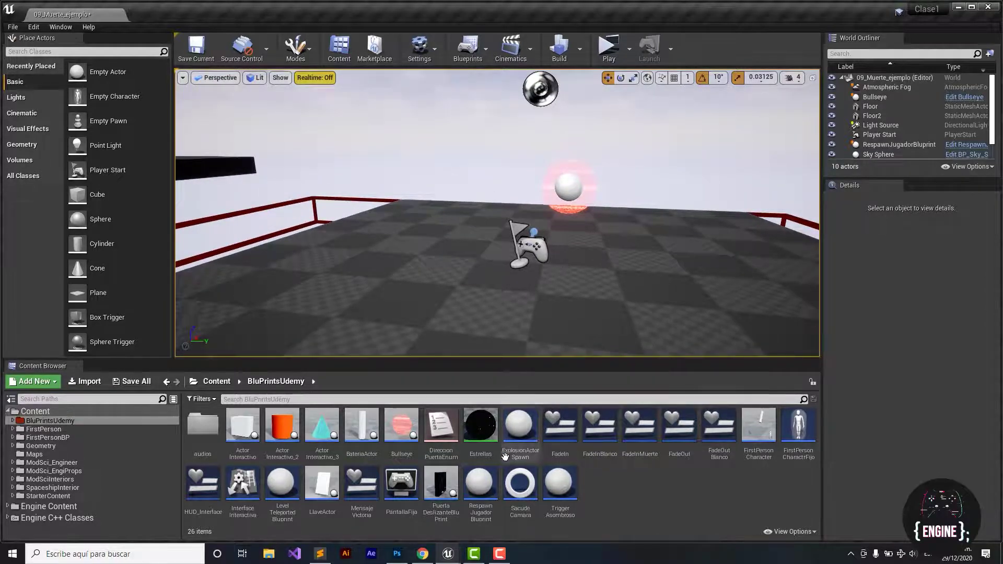
left_click(475, 53)
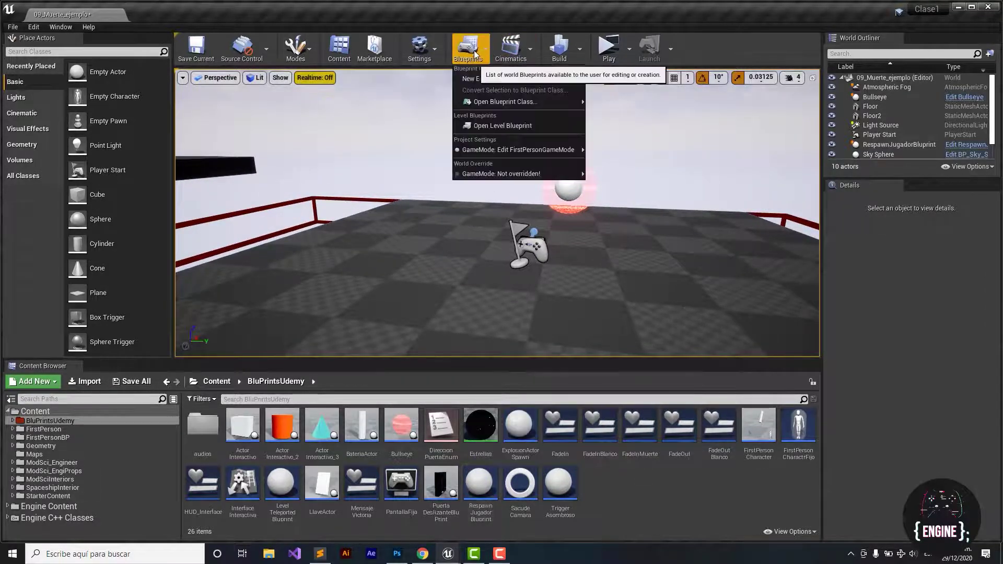
left_click(499, 125)
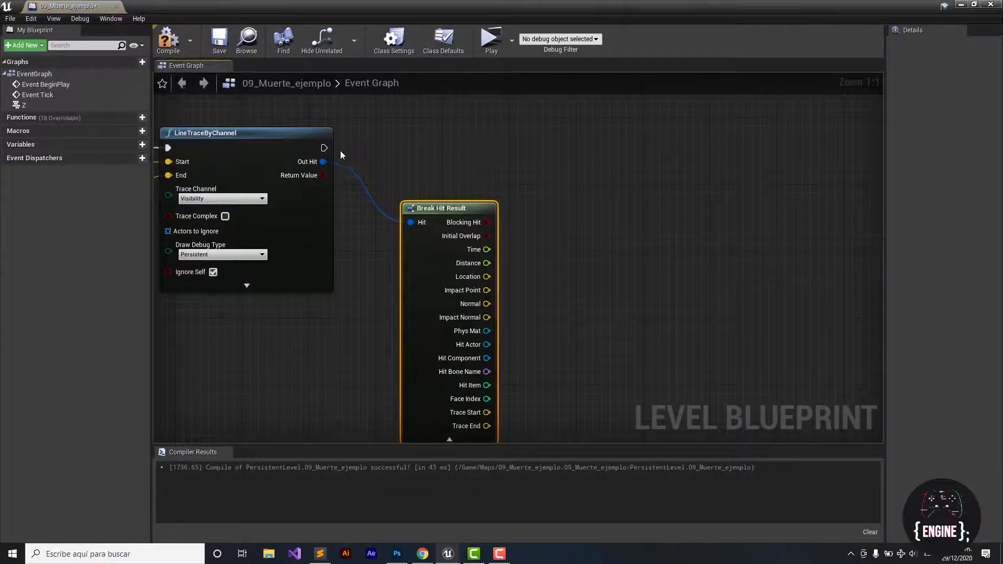
Add a Branch after LineTraceByChannel, driven by the trace's exec output and Return Value
right_click(497, 155)
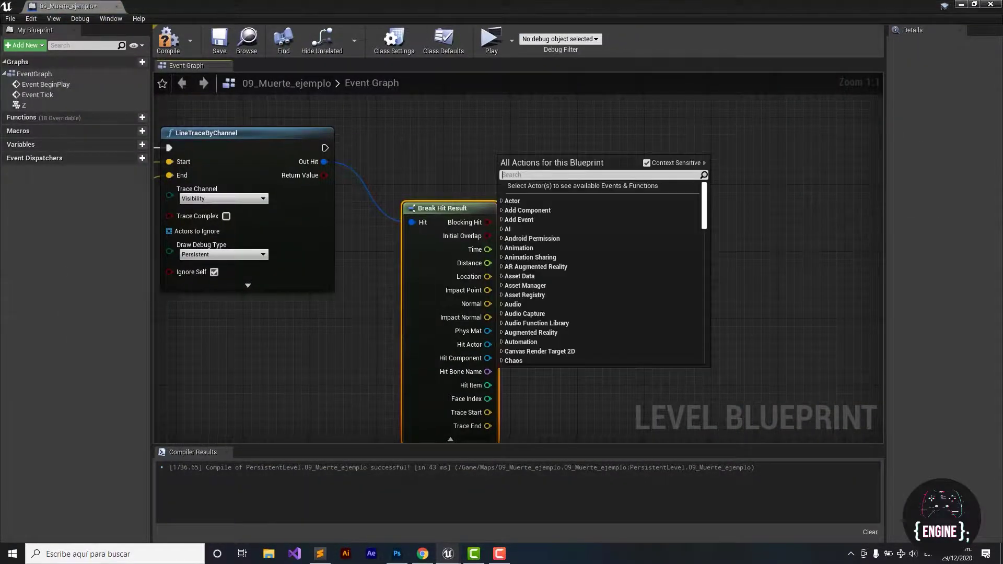
type("bran")
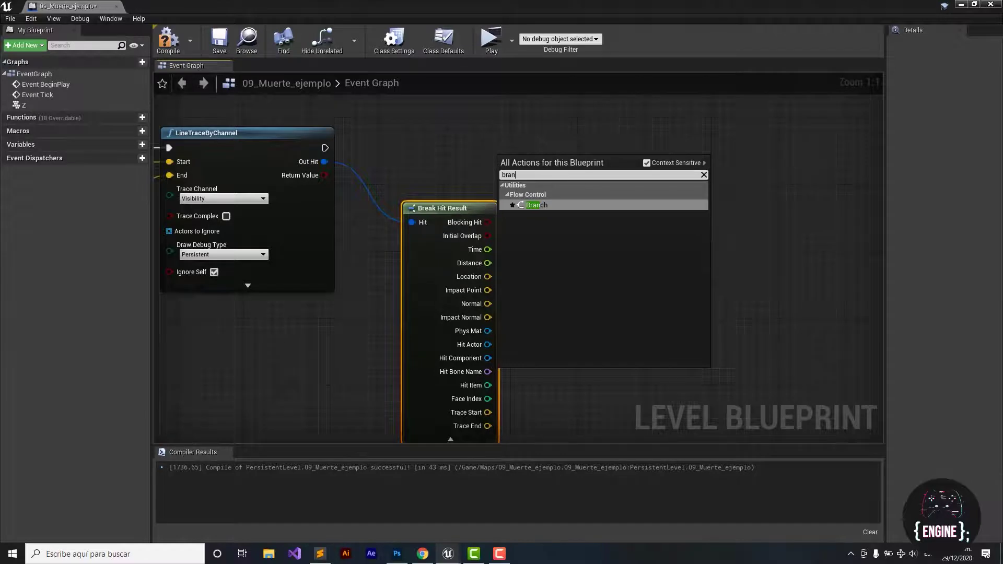
key("Return")
left_click_drag(536, 151, 506, 128)
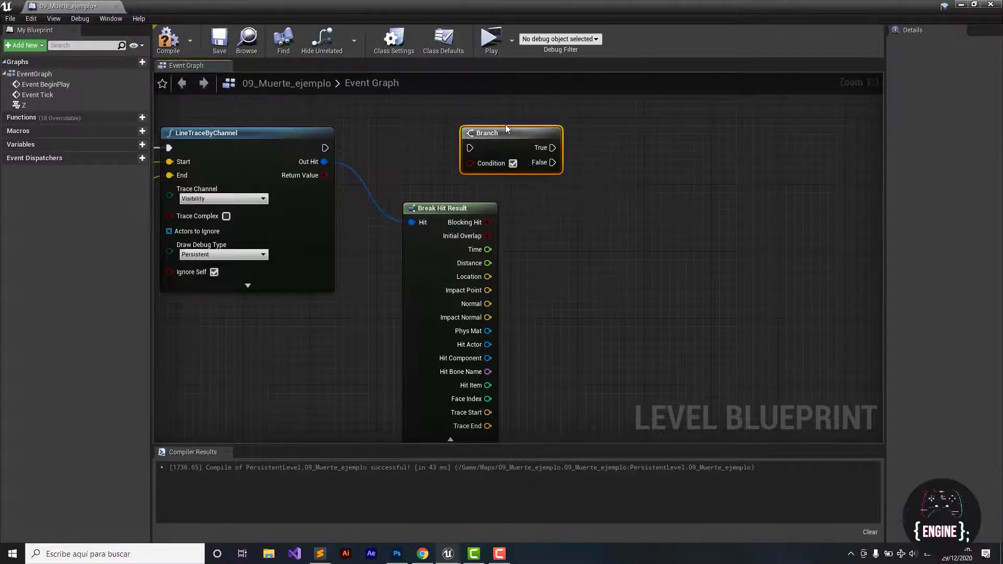
mouse_move(325, 148)
left_mouse_down()
mouse_move(472, 148)
mouse_move(440, 134)
left_mouse_up()
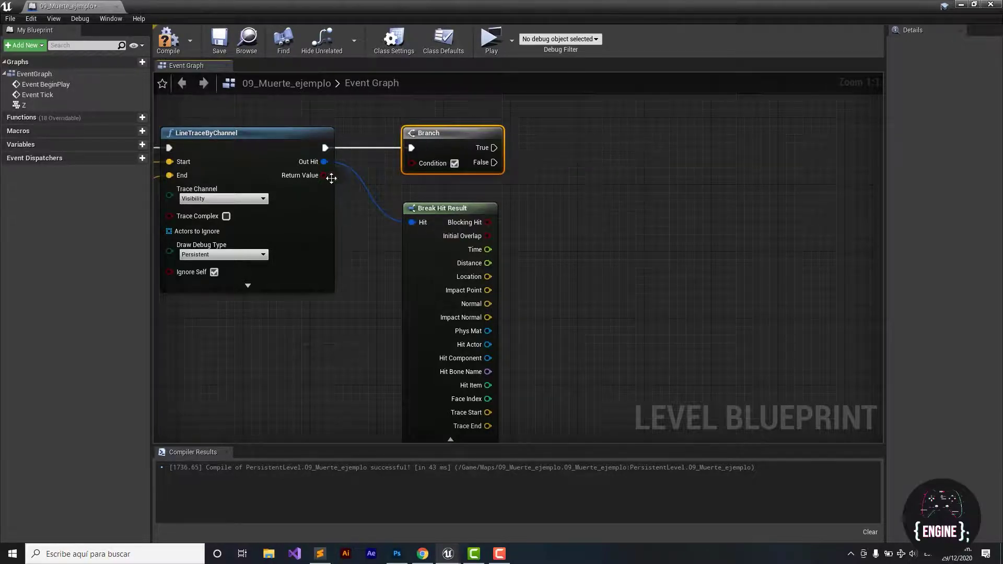
left_click_drag(325, 176, 412, 162)
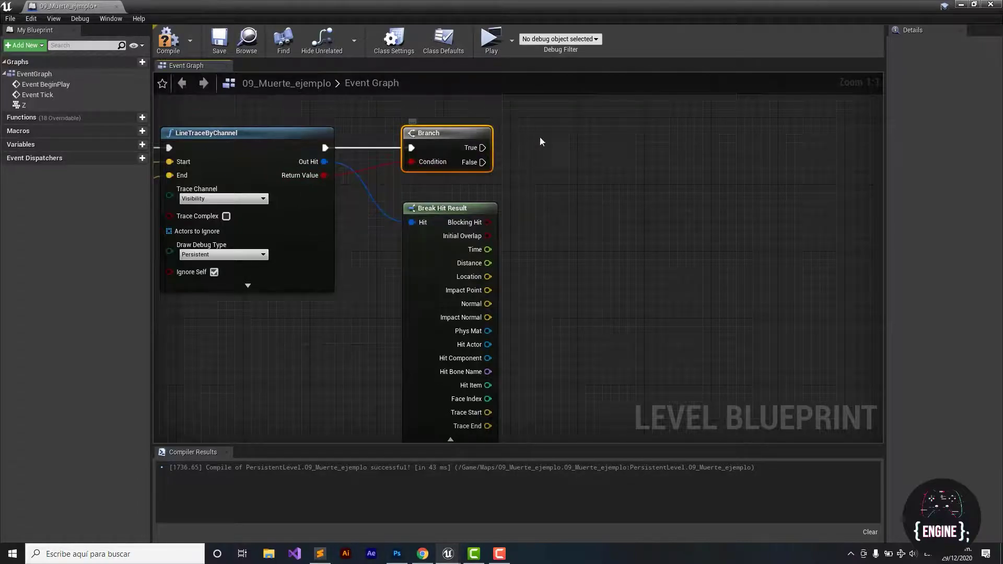
right_click_drag(540, 137, 439, 145)
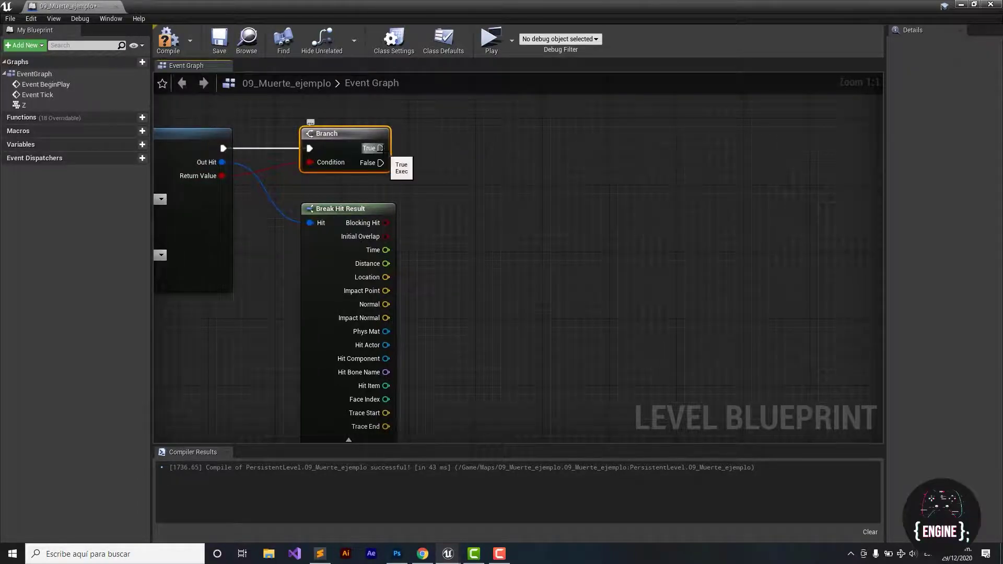
Add a Spawn Emitter at Location node from the Branch's True output using the P_Explosion template
left_click_drag(380, 148, 490, 142)
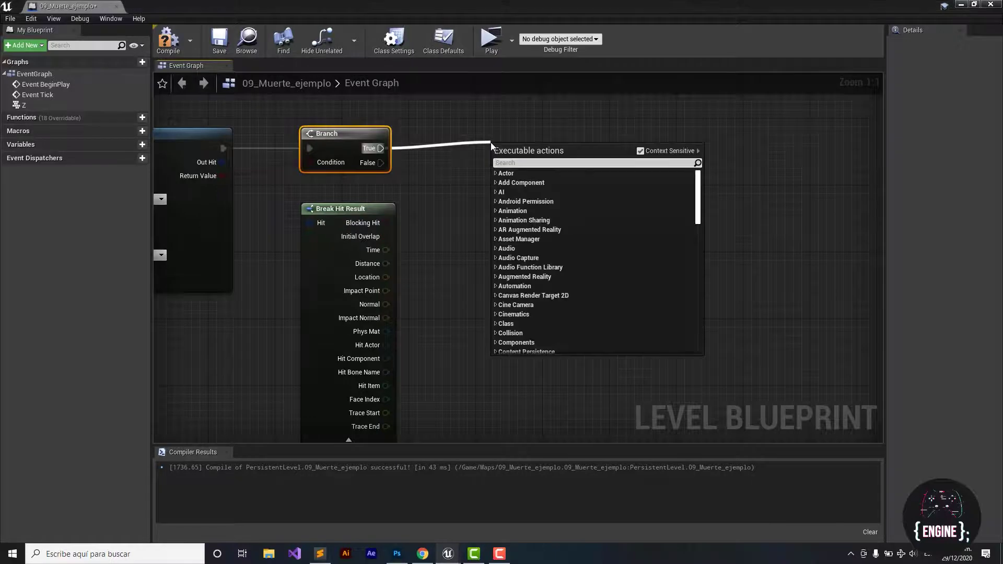
type("spawn")
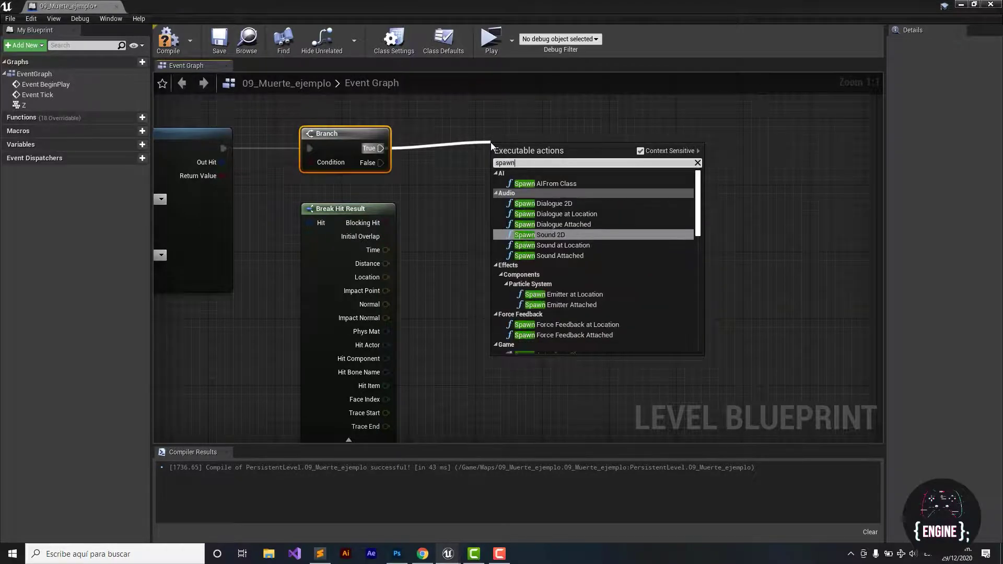
type("emi")
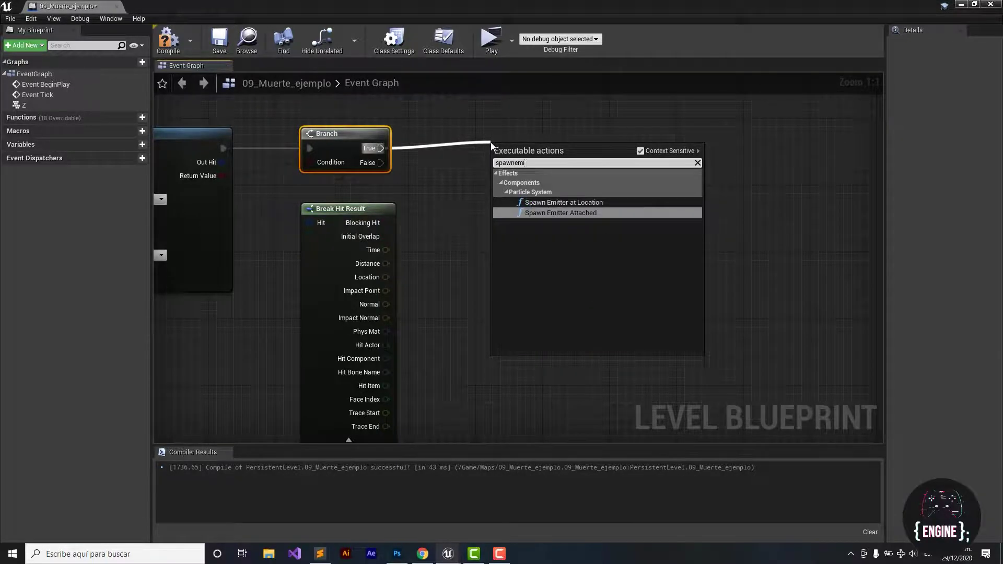
type("t")
left_click(588, 202)
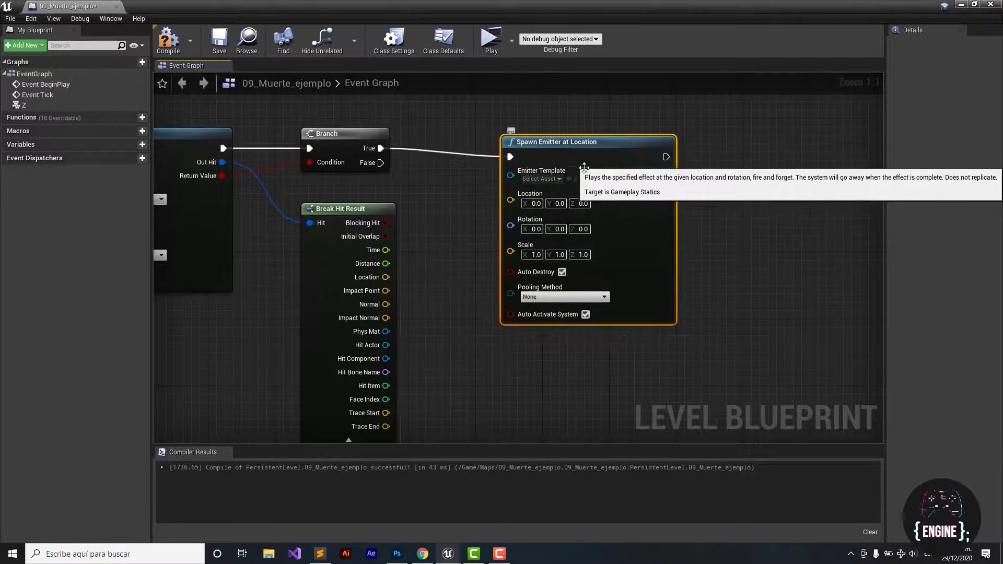
left_click(557, 179)
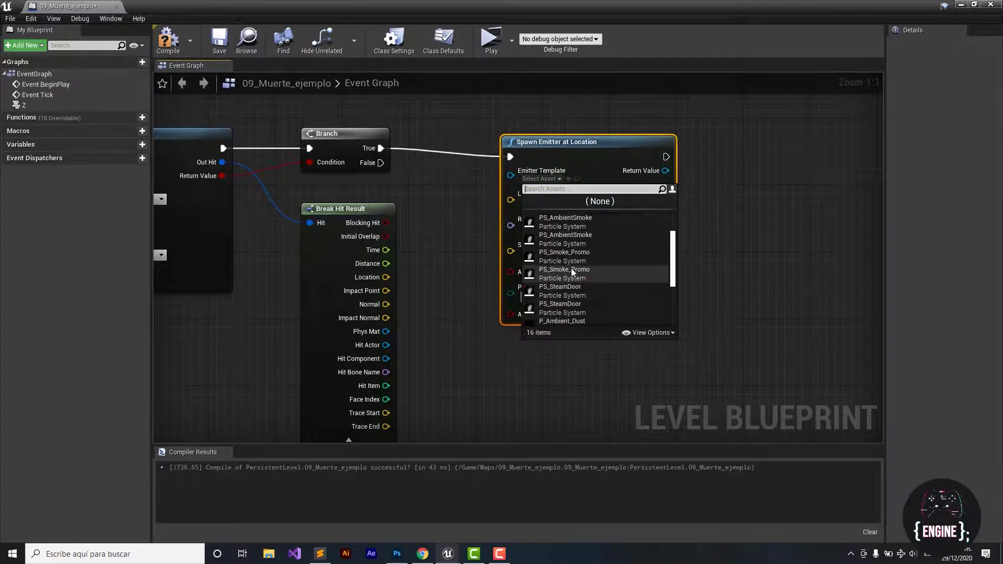
scroll(572, 268, "down", 3)
left_click(568, 312)
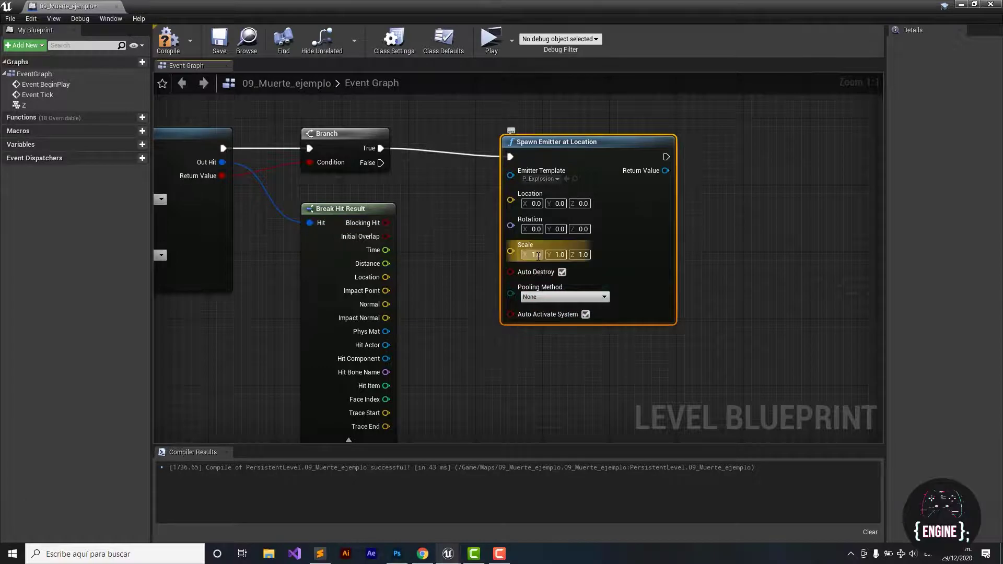
Set the emitter's scale to 0.2
left_click(536, 255)
type("0.5")
type("0.")
type("2")
key("Tab")
type("0")
left_click_drag(562, 142, 570, 134)
left_click(461, 229)
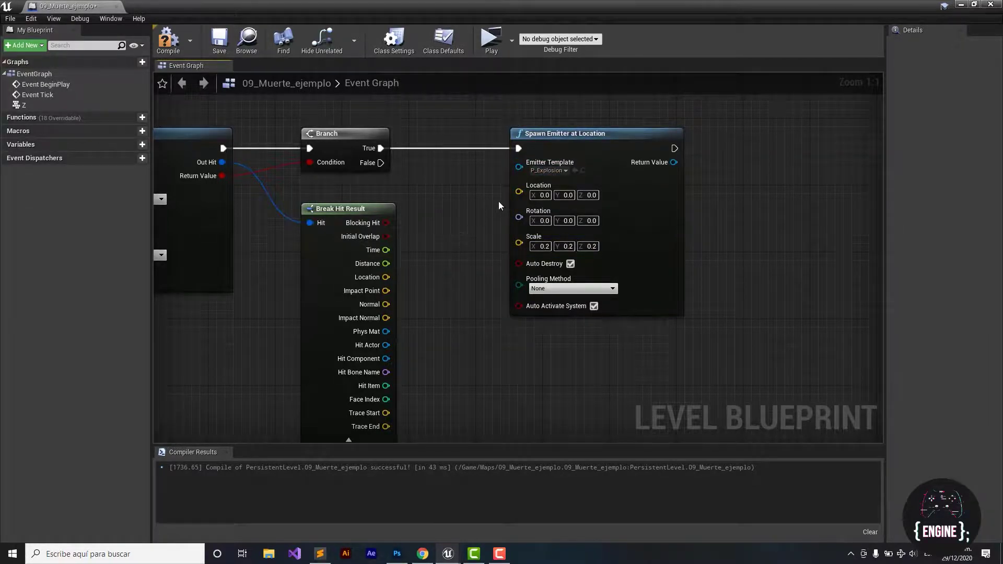
Wire Break Hit Result's Location into the Spawn Emitter's Location input
left_click_drag(386, 277, 516, 190)
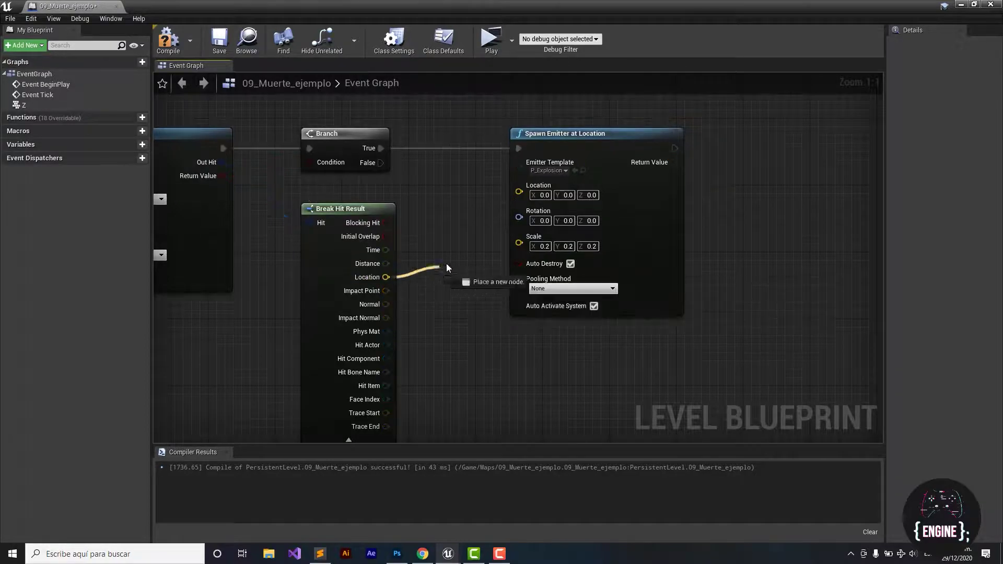
scroll(447, 197, "down", 2)
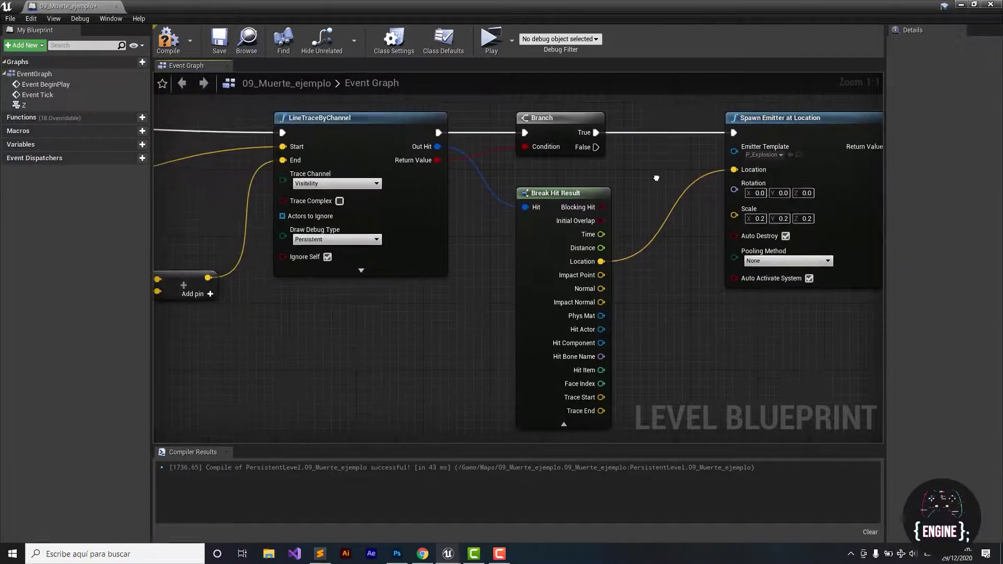
scroll(508, 240, "down", 2)
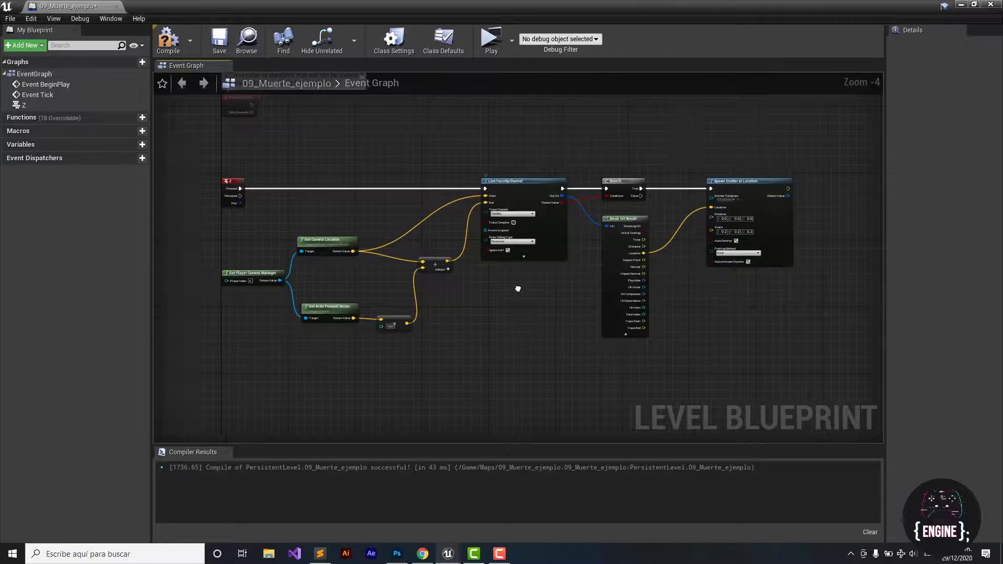
scroll(488, 278, "up", 1)
scroll(490, 283, "up", 1)
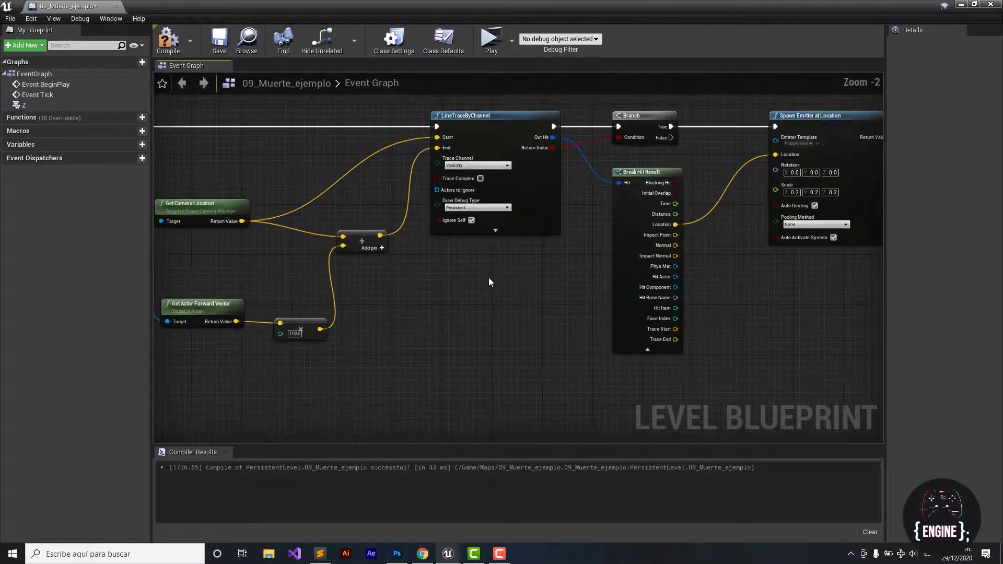
Compile the level blueprint and start playing the level
left_click(168, 39)
left_click(960, 6)
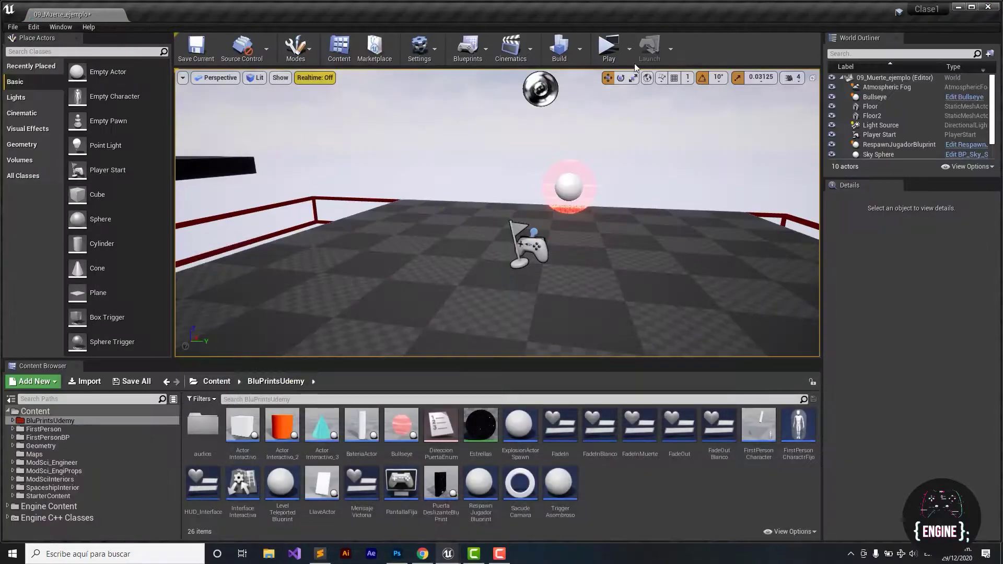
left_click(606, 41)
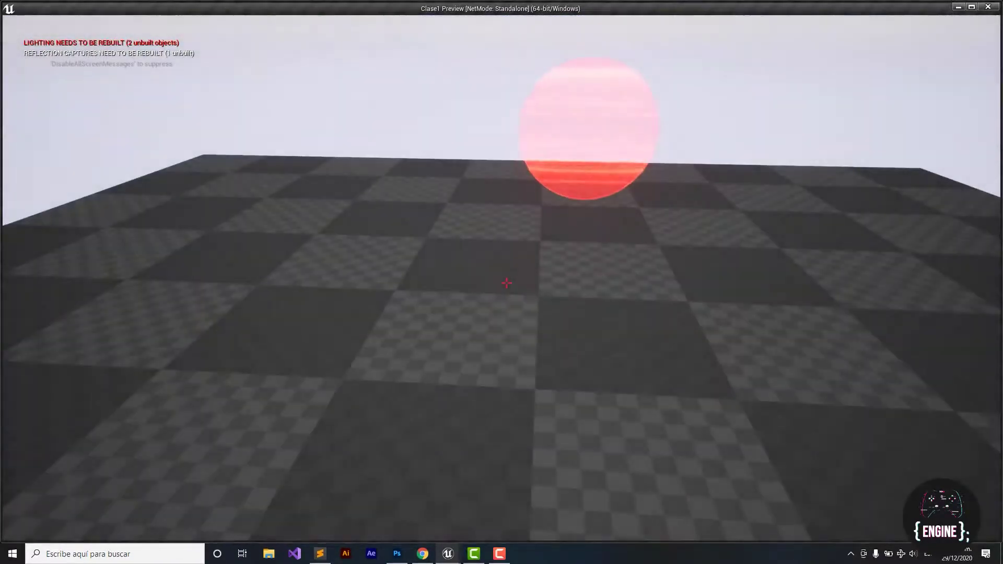
Fire traces at the floor and the red sphere, spawning small explosions at each hit
left_click(506, 283)
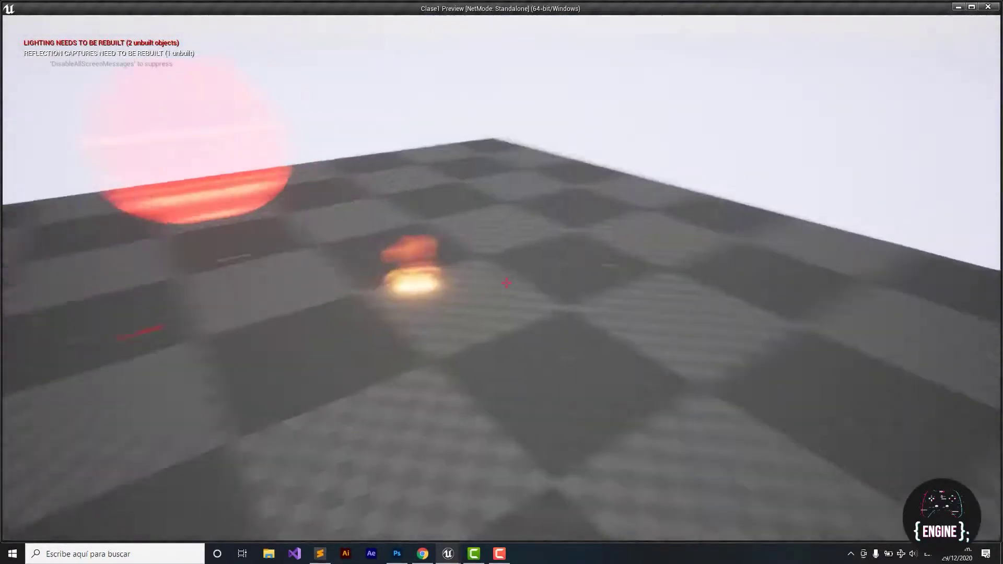
left_click(506, 282)
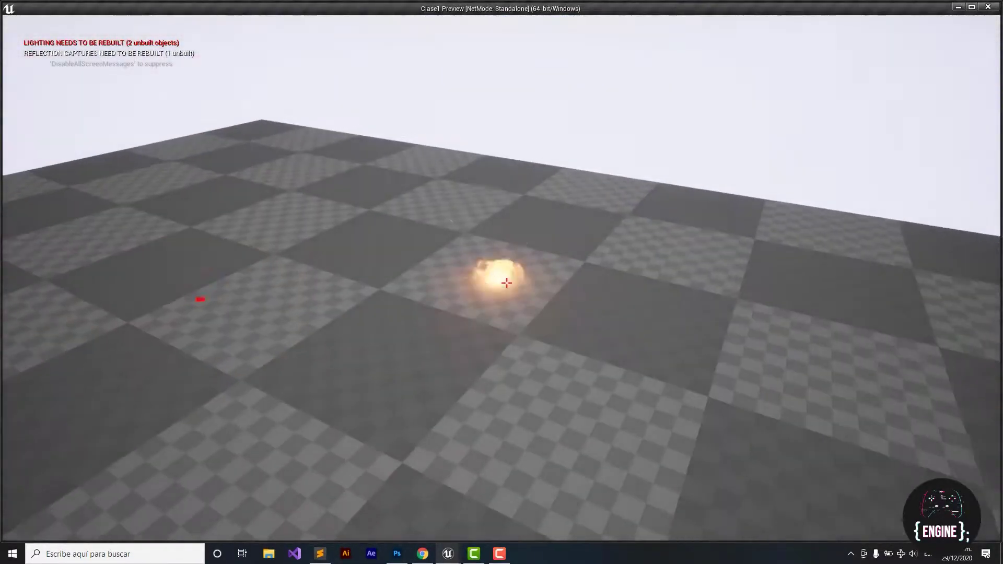
left_click(507, 283)
left_click(506, 282)
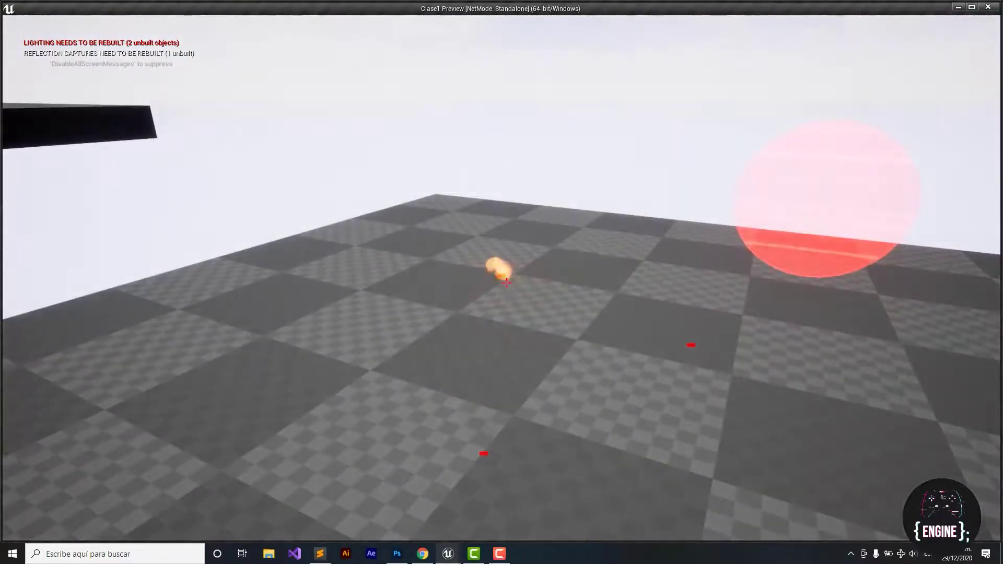
left_click(507, 283)
left_click(506, 282)
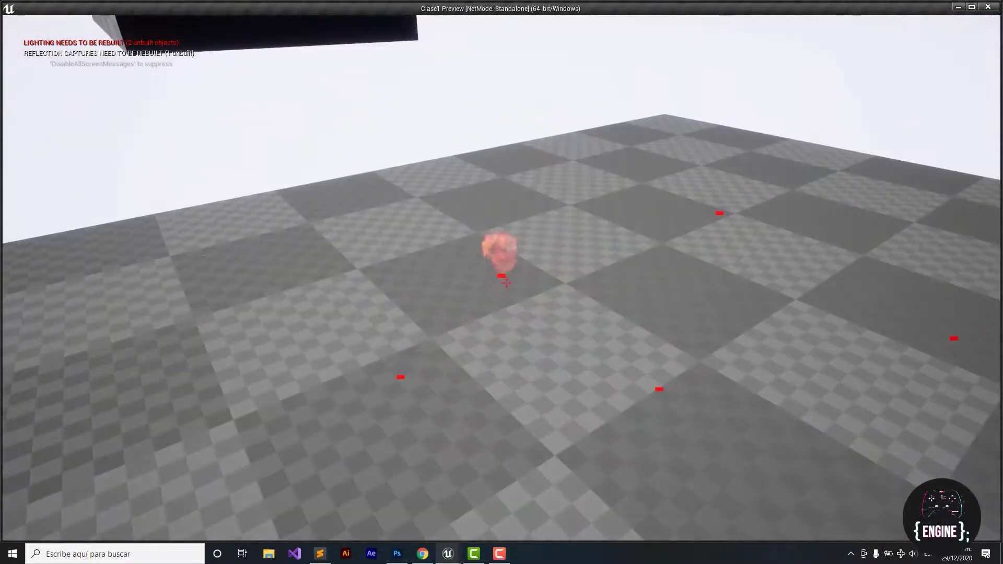
left_click(506, 282)
left_click(507, 283)
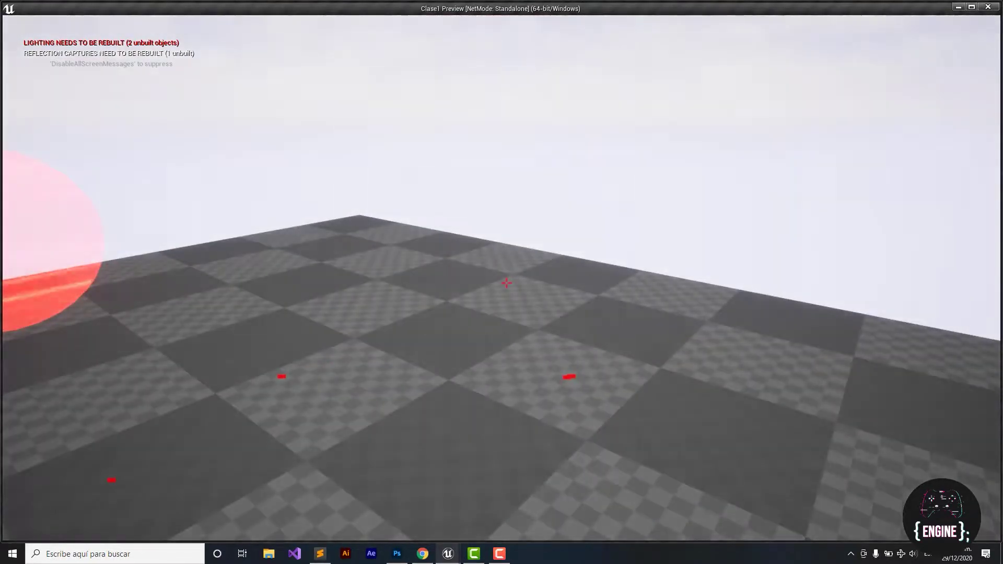
left_click(507, 283)
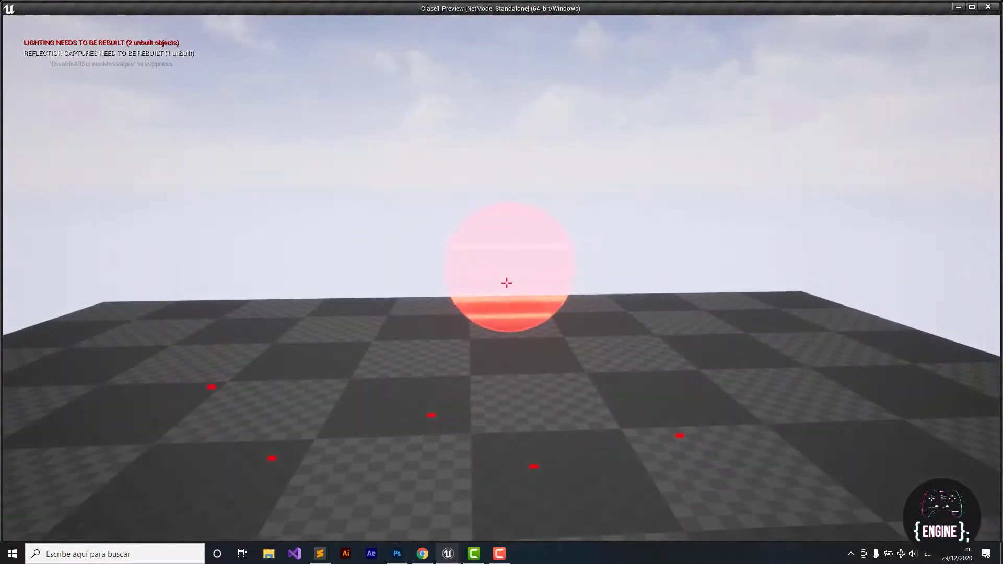
left_click(506, 283)
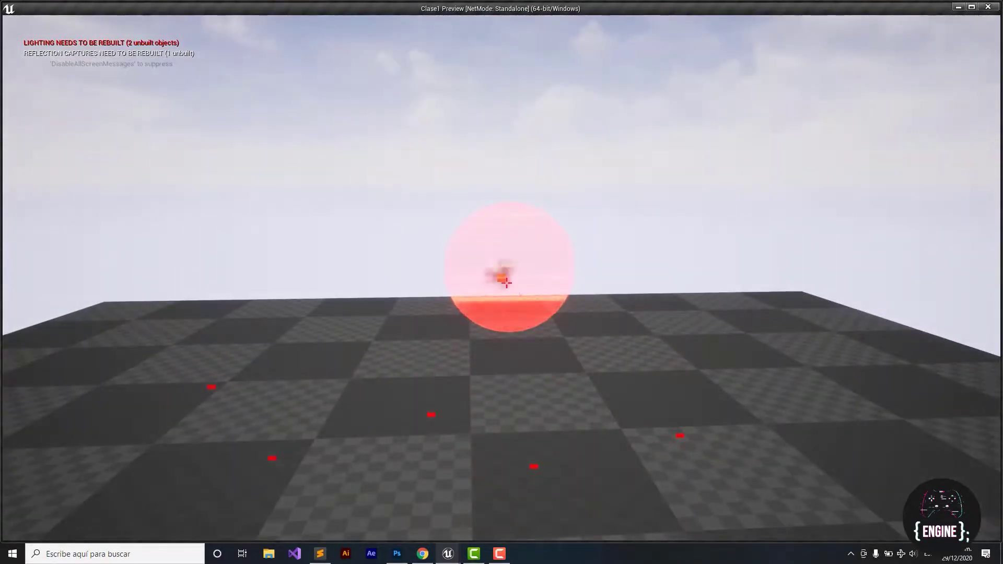
left_click(506, 283)
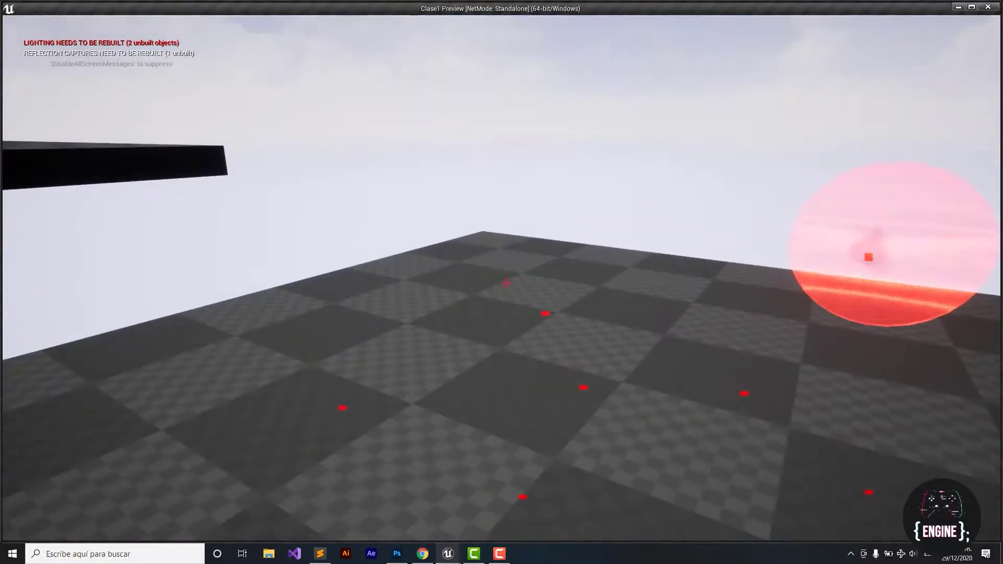
left_click(506, 283)
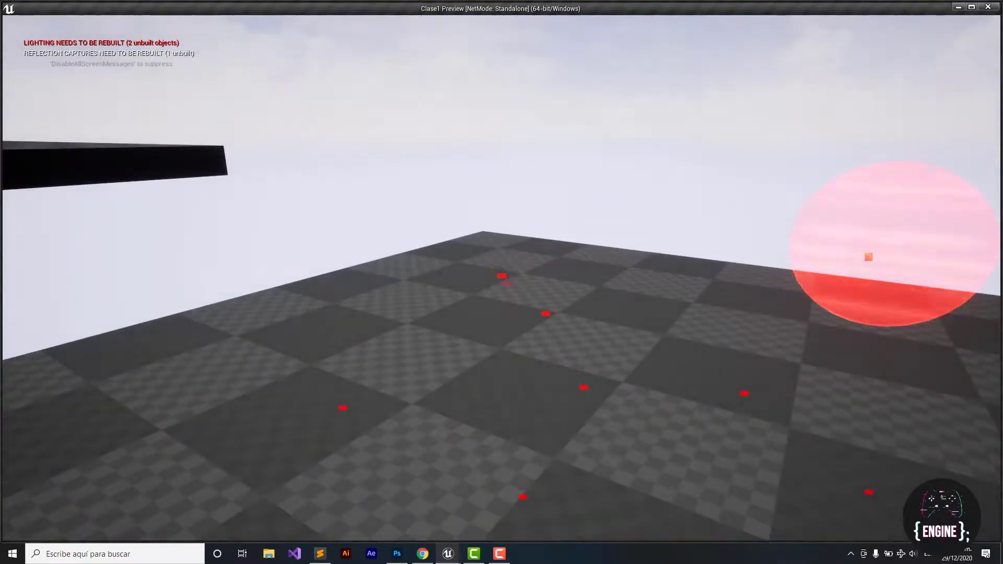